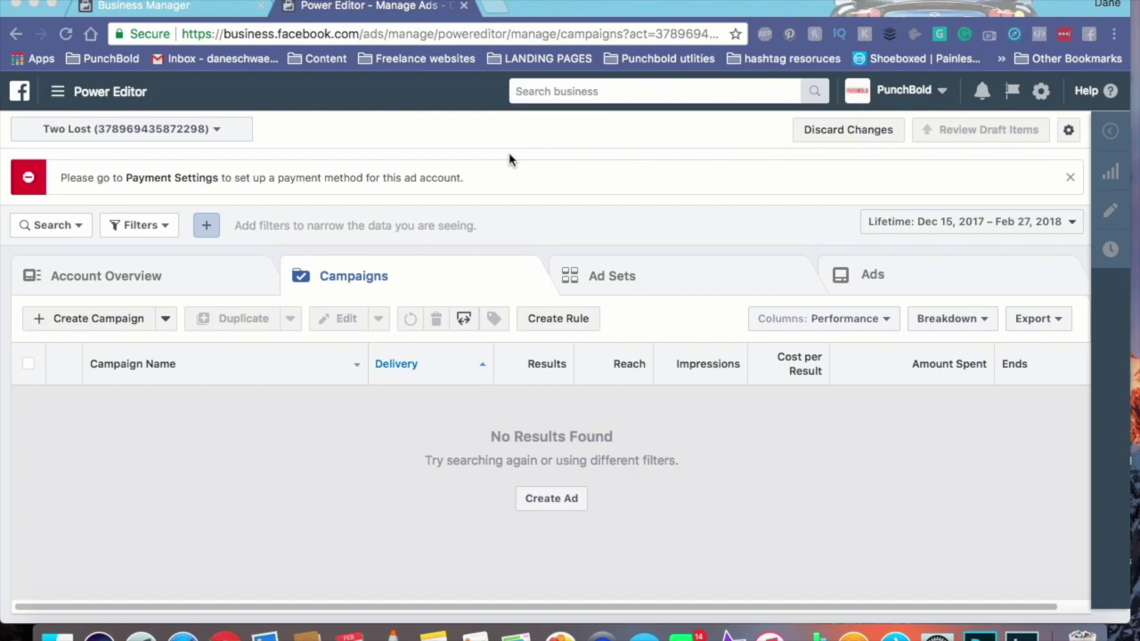
Open Audience Insights from the Power Editor menu under All Tools > Plan
{"action": "left_click", "coordinate": [57, 97]}
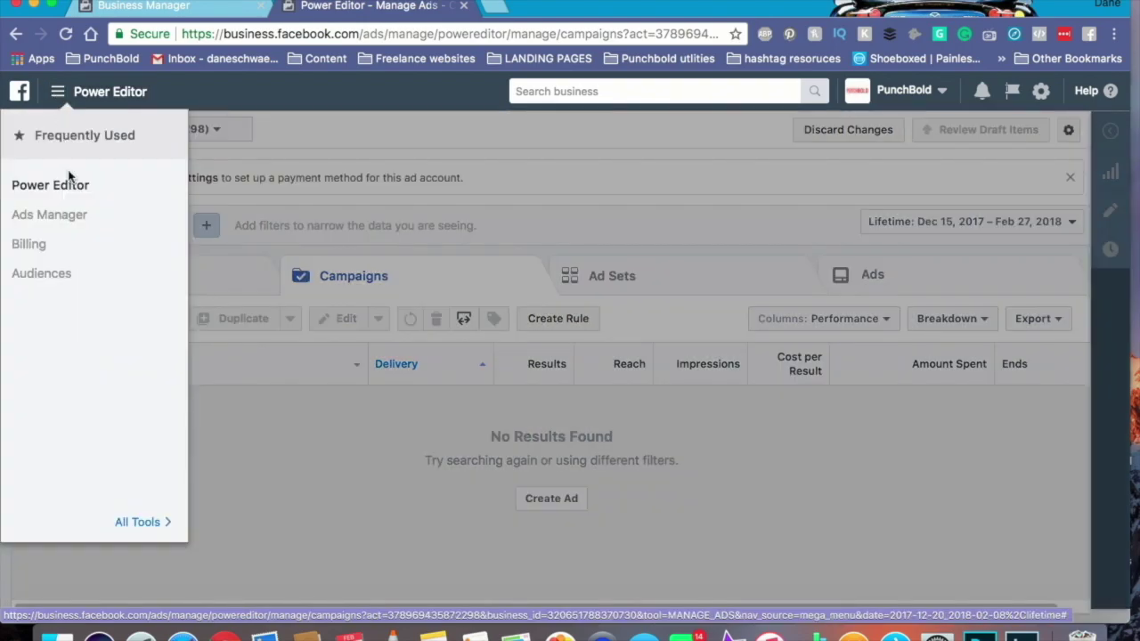
{"action": "left_click", "coordinate": [142, 521]}
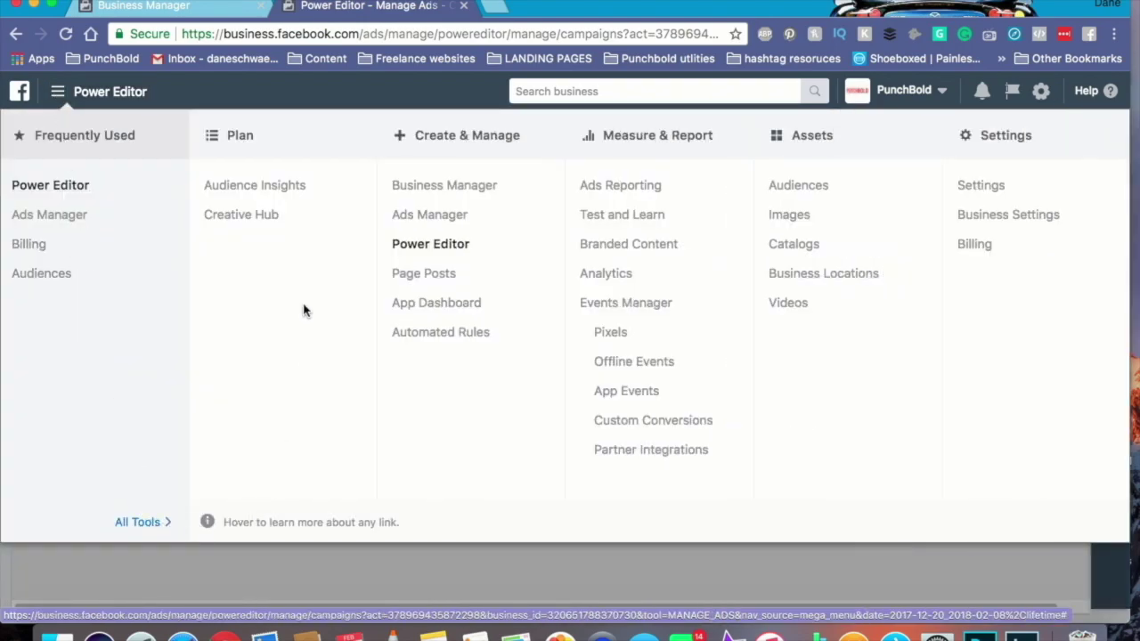
{"action": "left_click", "coordinate": [290, 189]}
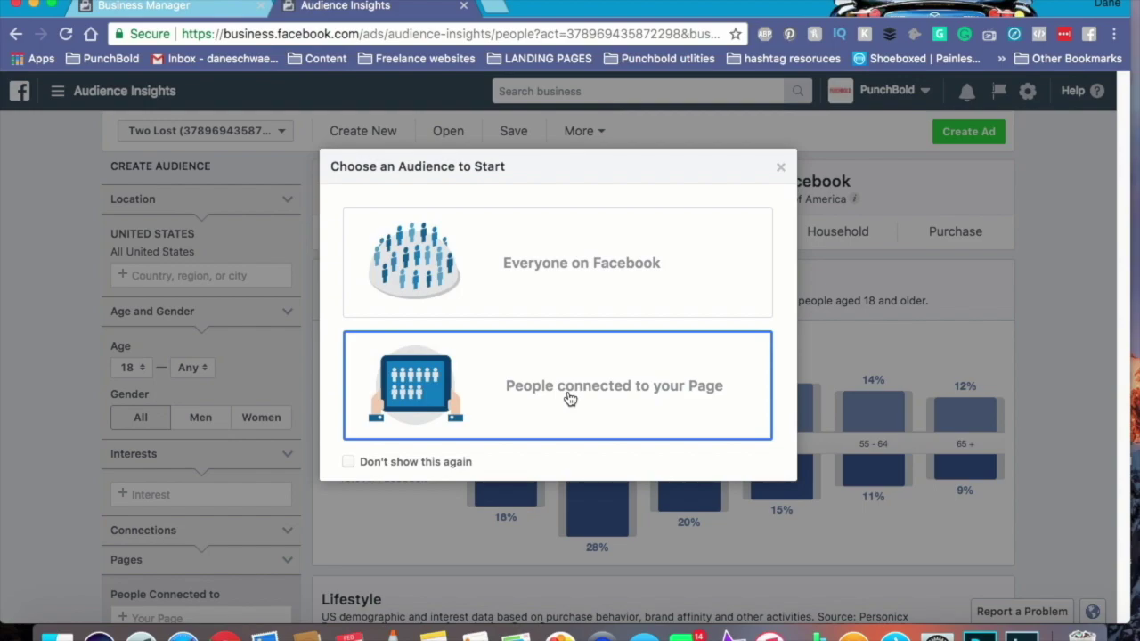
Choose Everyone on Facebook as the starting audience and dismiss the location tip
{"action": "left_click", "coordinate": [598, 269]}
{"action": "left_click", "coordinate": [31, 214]}
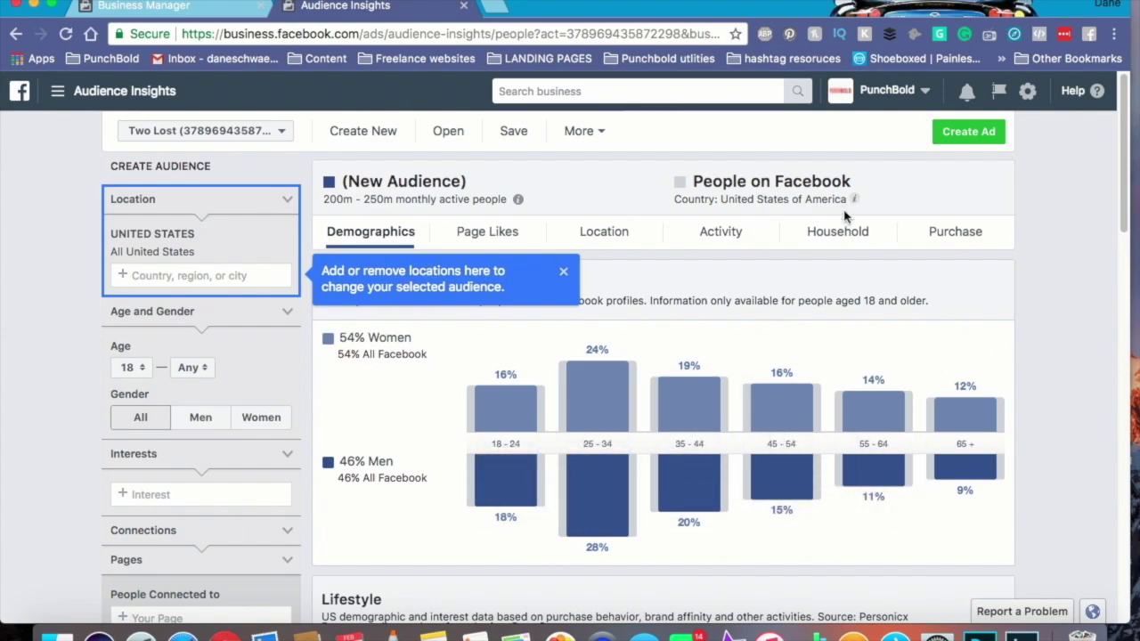
{"action": "left_click", "coordinate": [138, 277]}
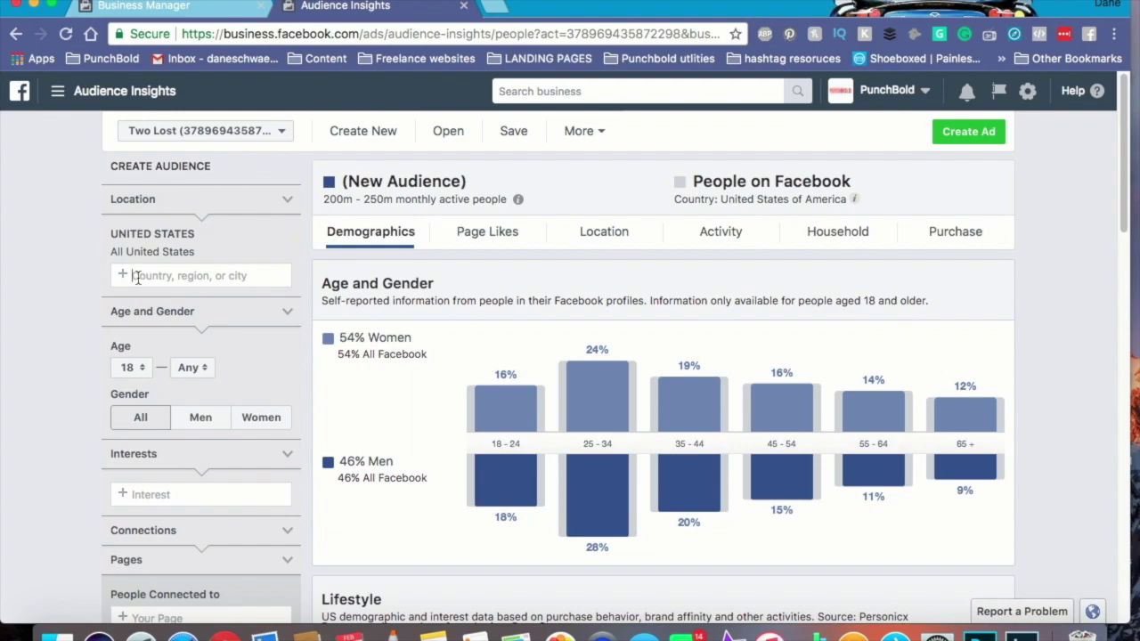
Set the audience location to Temecula, California, shrinking it to 100K–150K people
{"action": "left_click", "coordinate": [138, 276]}
{"action": "type", "text": "temecula"}
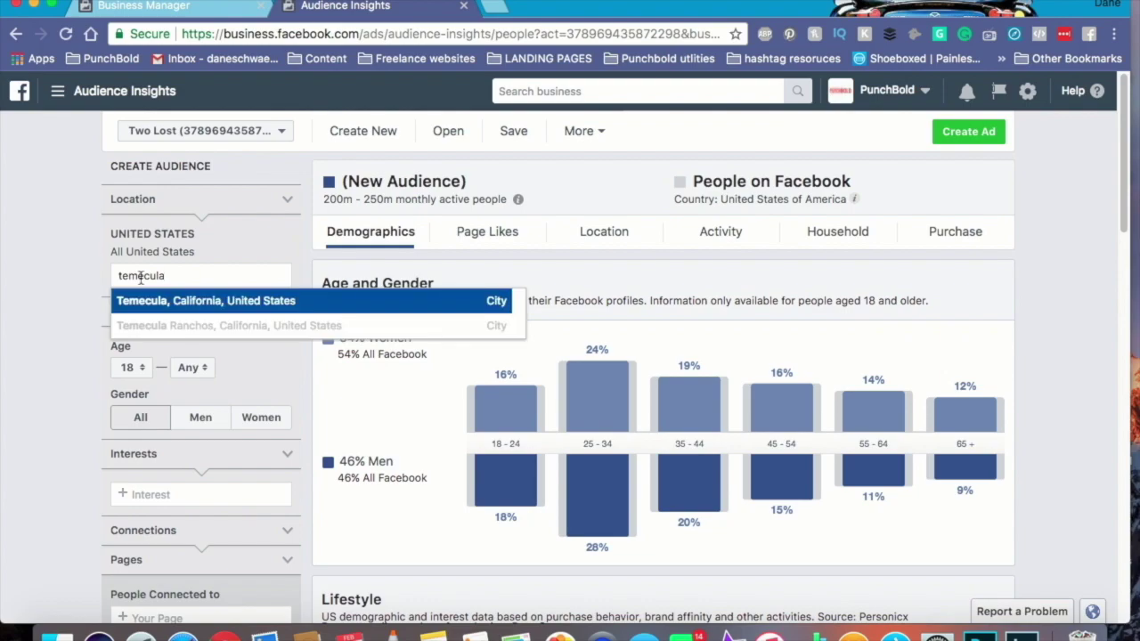
{"action": "key", "text": "Return"}
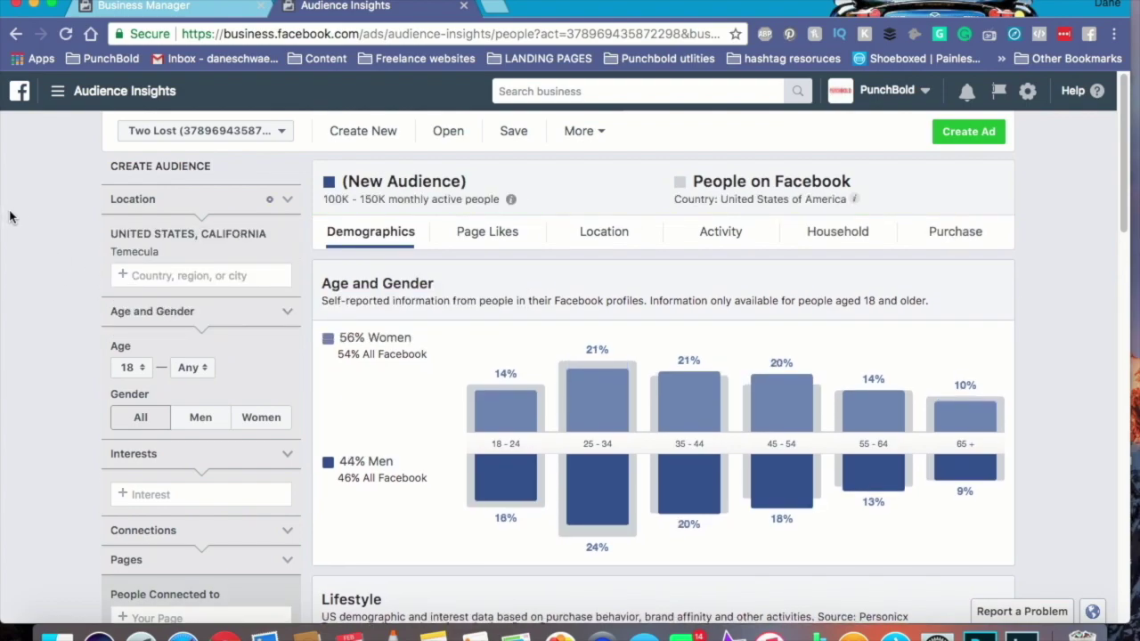
{"action": "scroll", "coordinate": [38, 218], "scroll_direction": "down", "scroll_amount": 1}
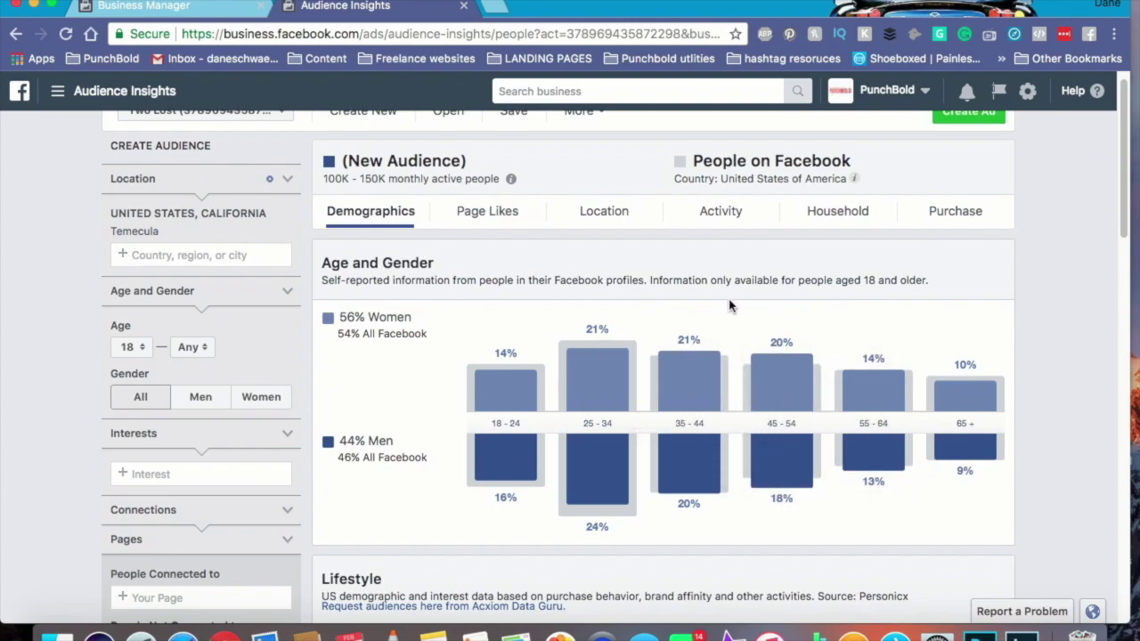
Set the age range from 25 to 64 for the Temecula audience
{"action": "left_click", "coordinate": [144, 349]}
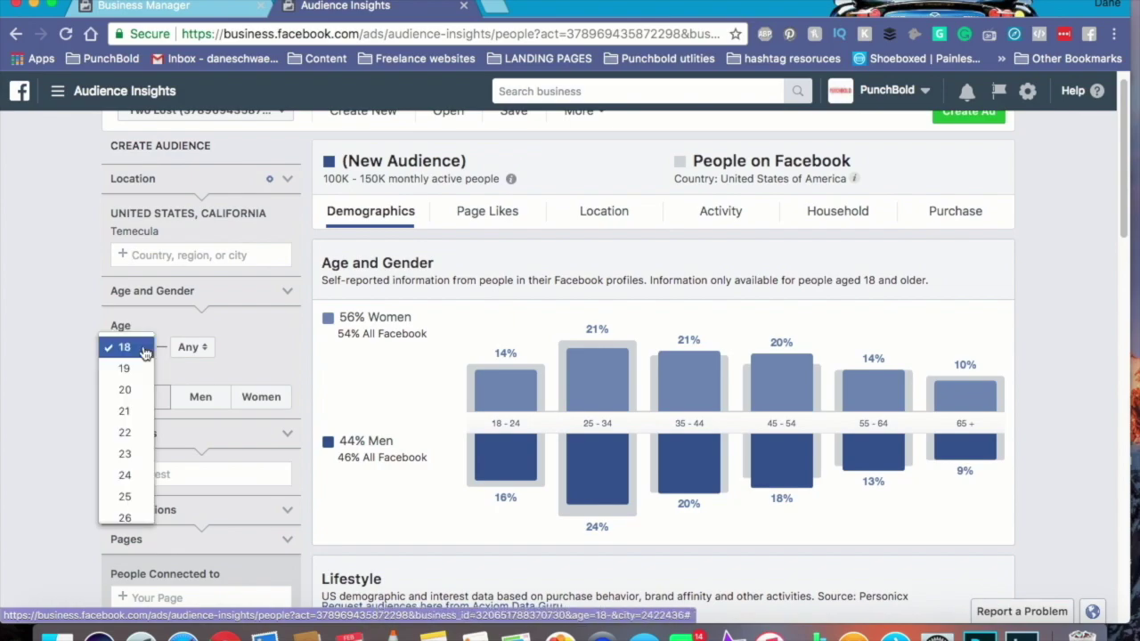
{"action": "left_click", "coordinate": [138, 495]}
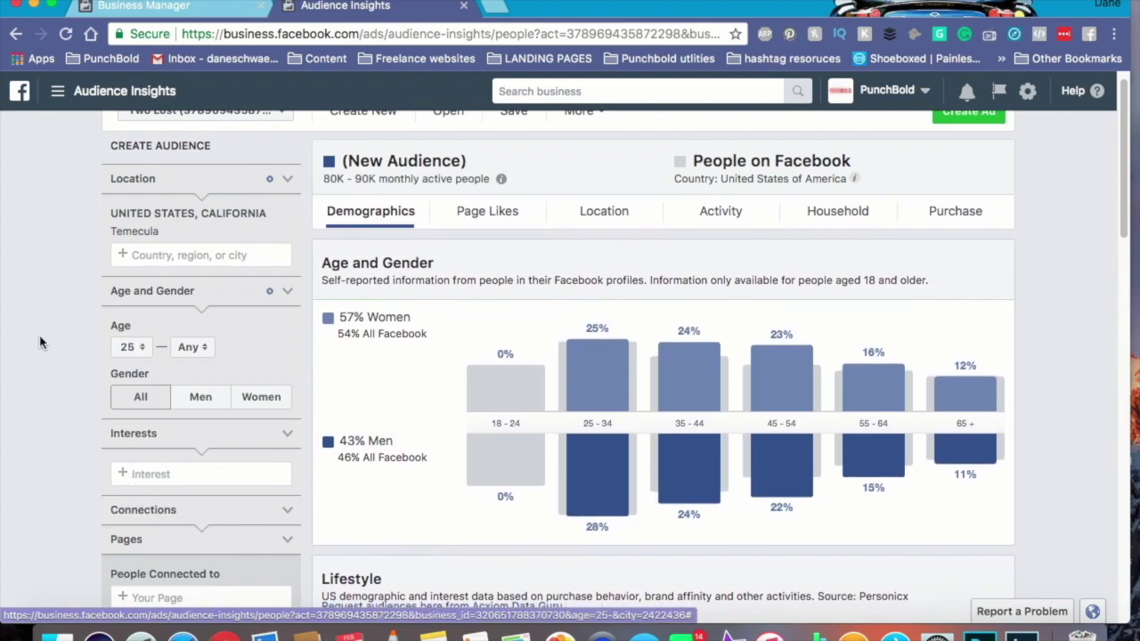
{"action": "left_click", "coordinate": [201, 349]}
{"action": "scroll", "coordinate": [183, 427], "scroll_direction": "down", "scroll_amount": 8}
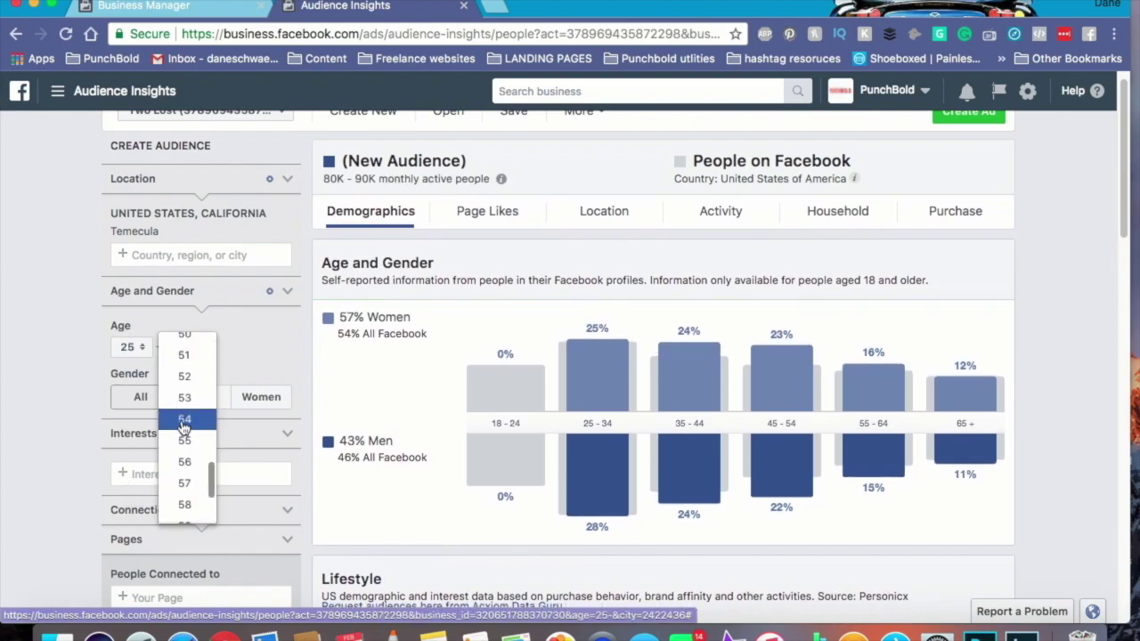
{"action": "scroll", "coordinate": [182, 427], "scroll_direction": "down", "scroll_amount": 4}
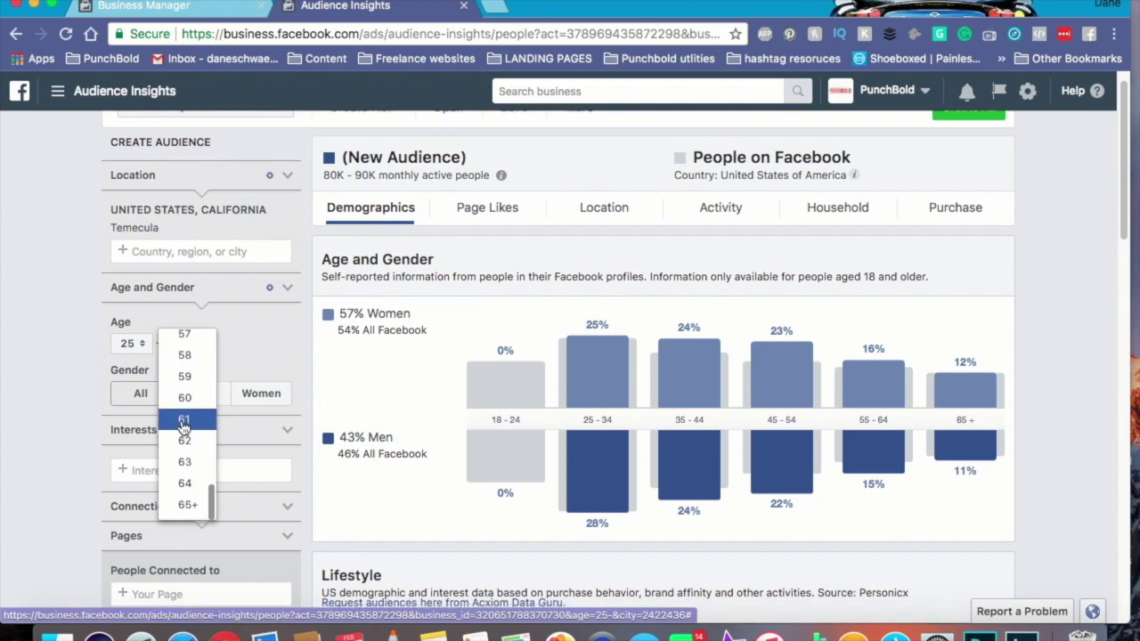
{"action": "left_click", "coordinate": [185, 485]}
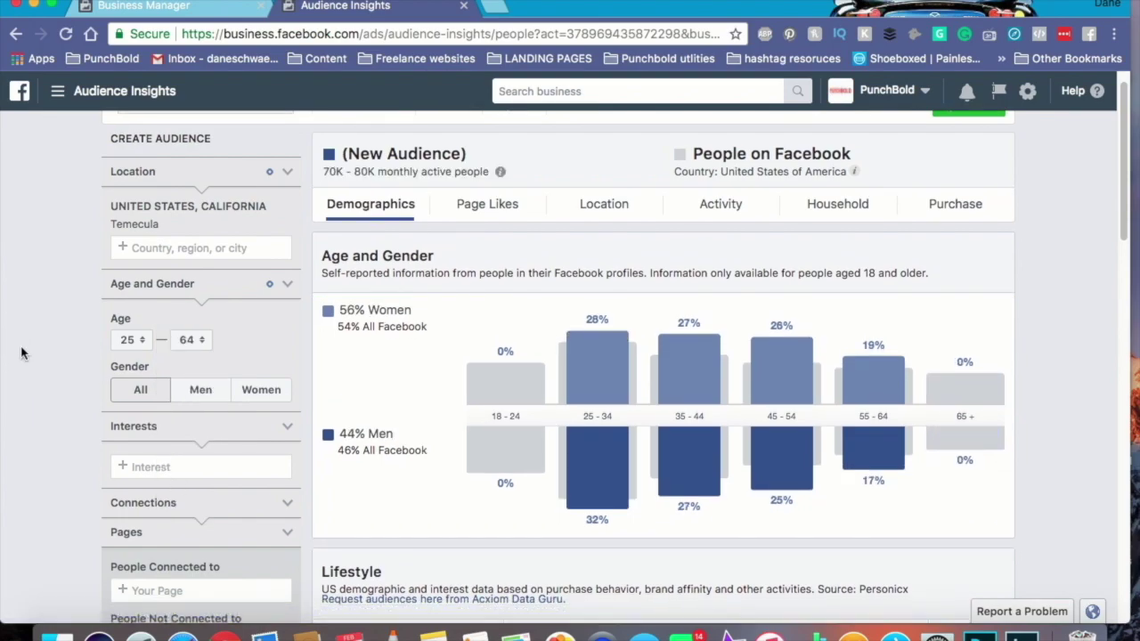
{"action": "scroll", "coordinate": [20, 351], "scroll_direction": "down", "scroll_amount": 1}
{"action": "left_click", "coordinate": [169, 422]}
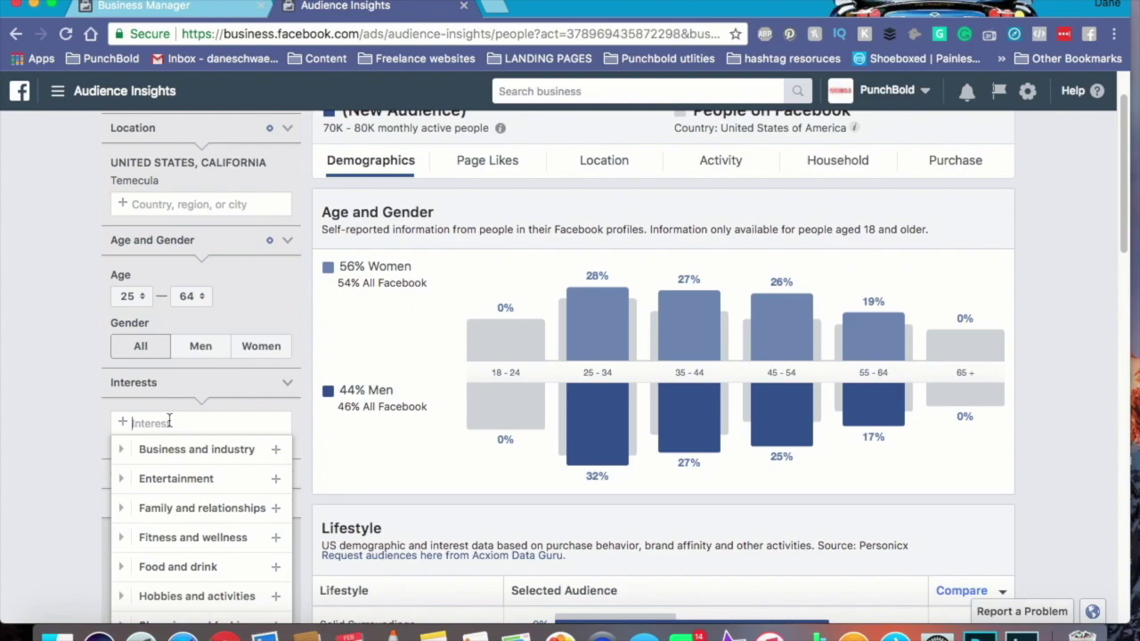
{"action": "type", "text": "pets"}
{"action": "key", "text": "Down"}
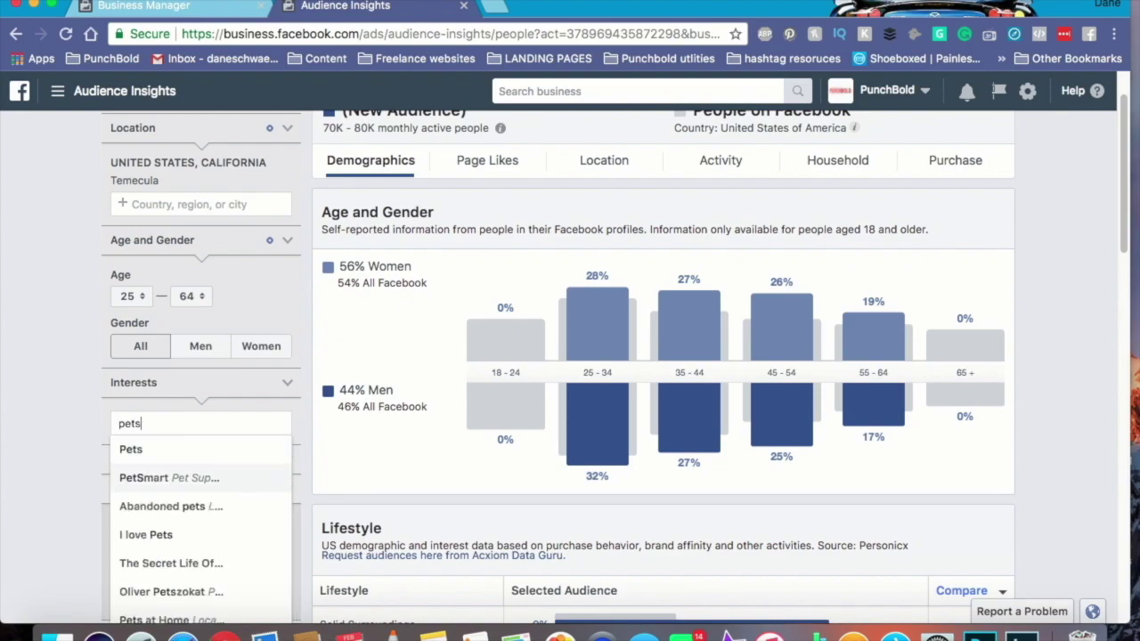
{"action": "left_click", "coordinate": [134, 449]}
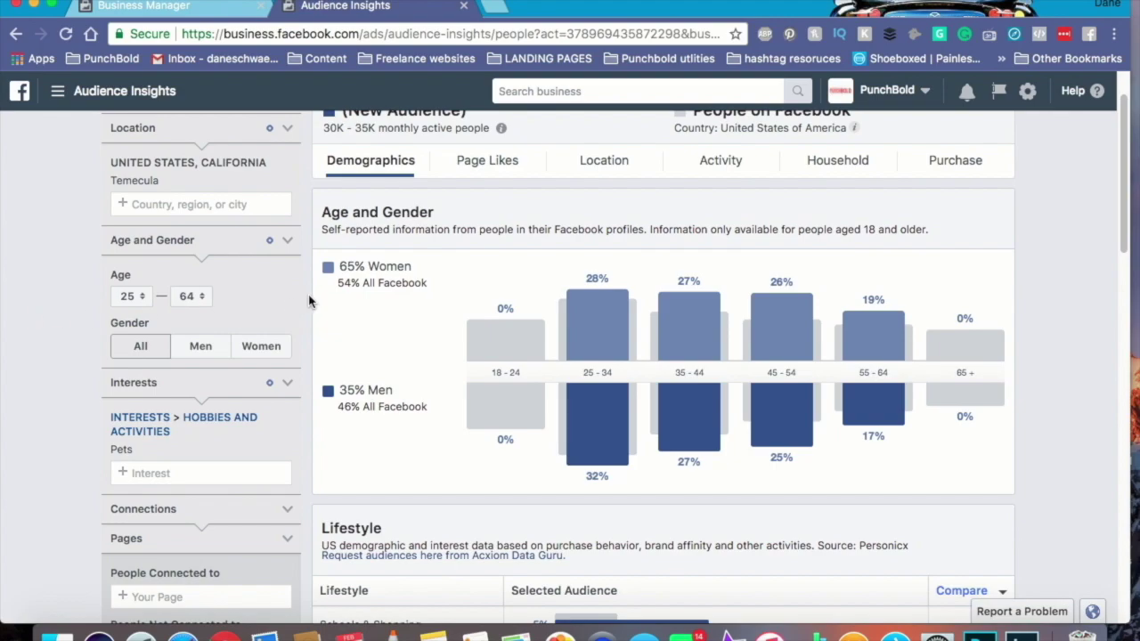
{"action": "left_click_drag", "start_coordinate": [420, 267], "coordinate": [336, 274]}
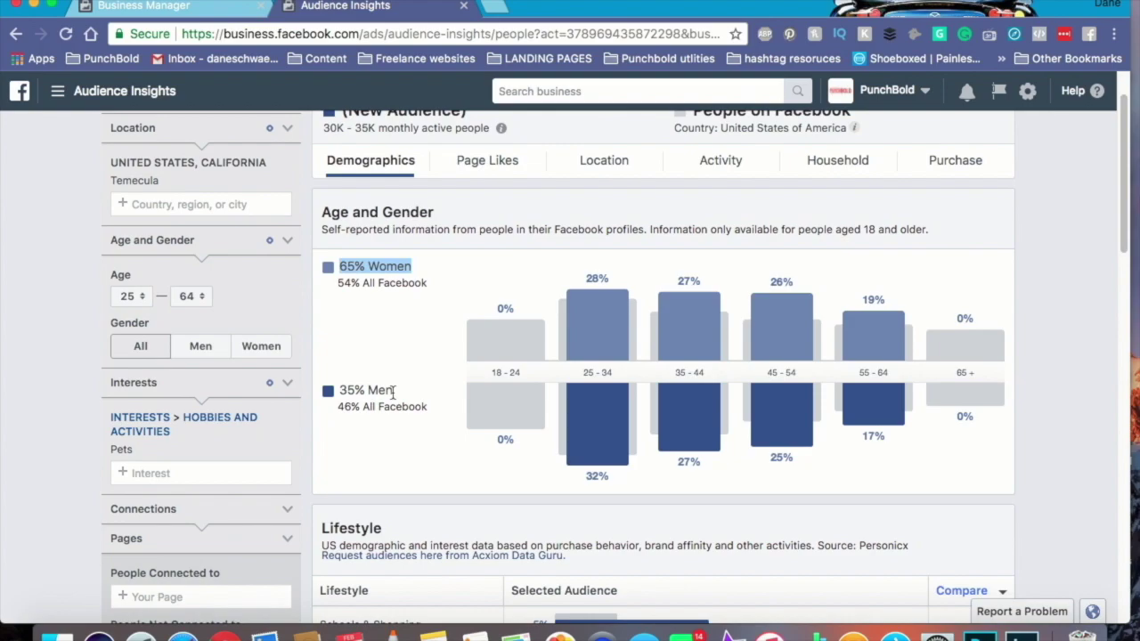
{"action": "left_click", "coordinate": [371, 274]}
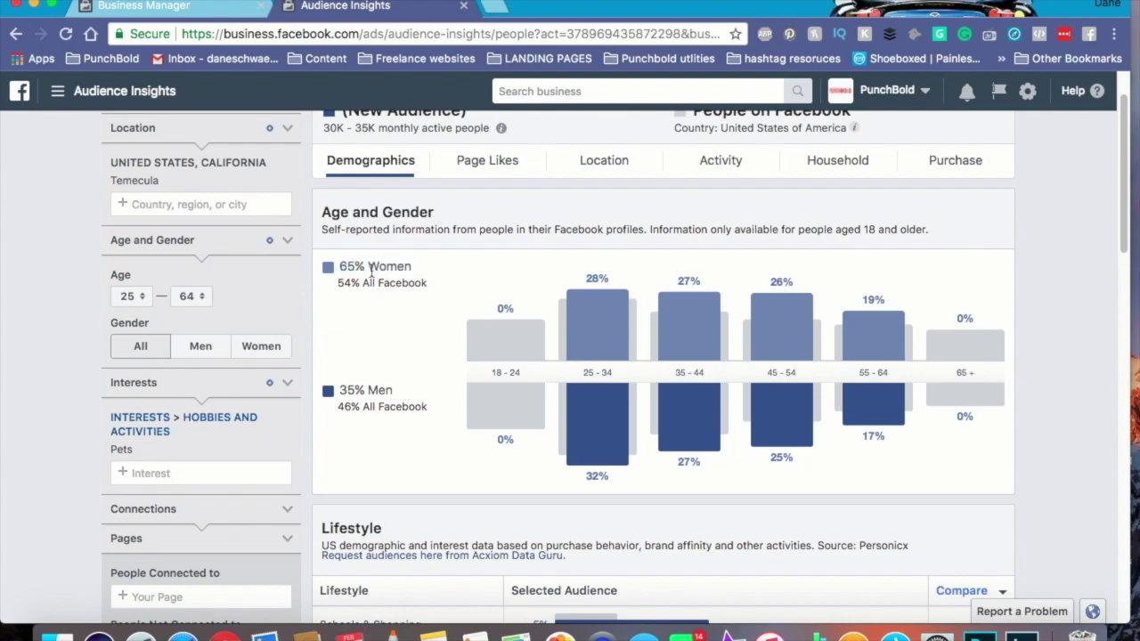
{"action": "mouse_move", "coordinate": [114, 450]}
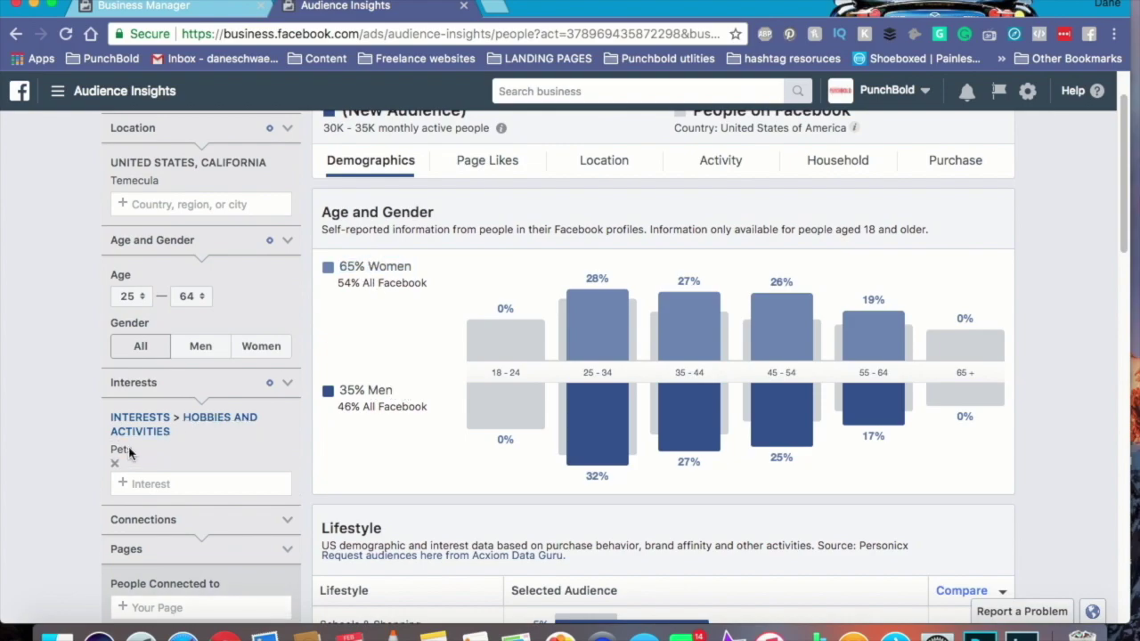
{"action": "left_click", "coordinate": [114, 463]}
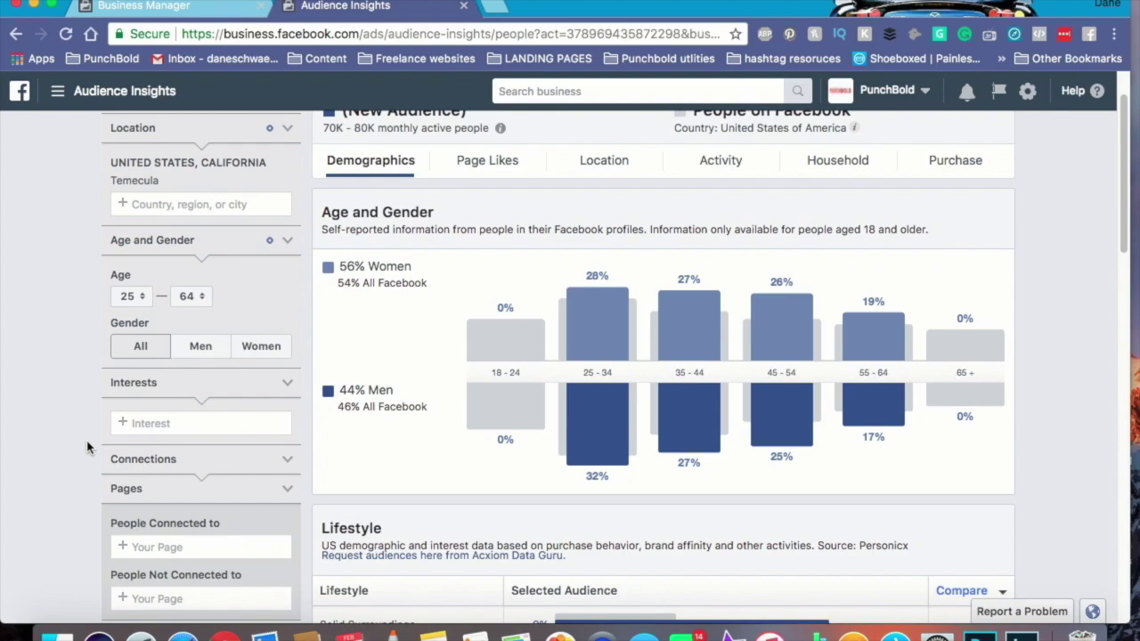
Add Cats as an interest, cutting the Temecula audience to 10K–15K people
{"action": "left_click", "coordinate": [149, 420]}
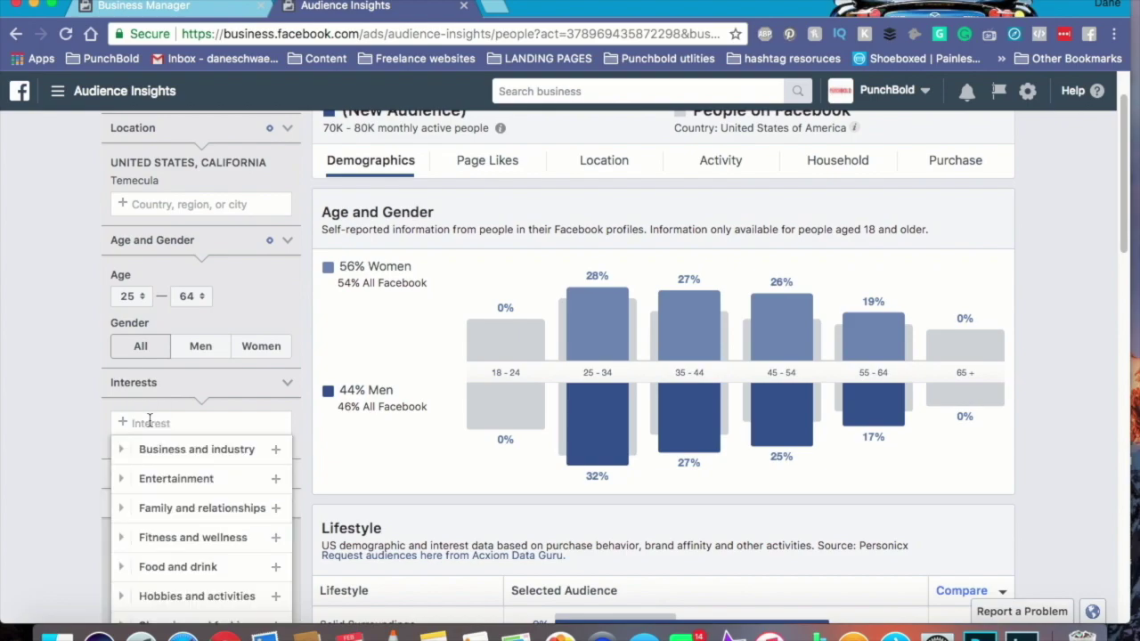
{"action": "type", "text": "cats"}
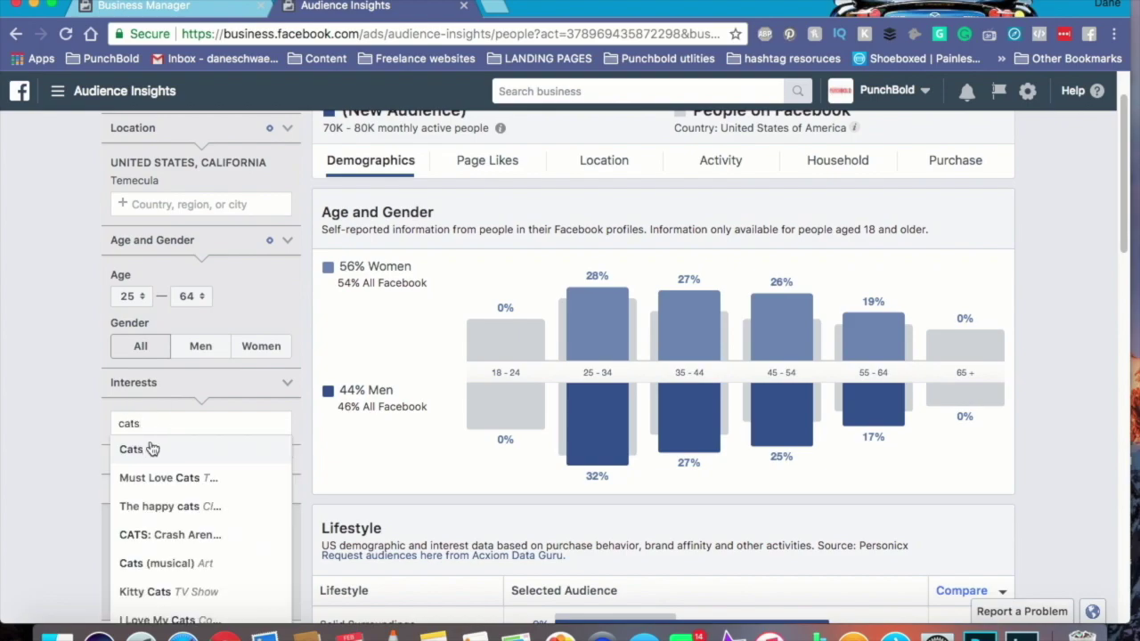
{"action": "left_click", "coordinate": [151, 449]}
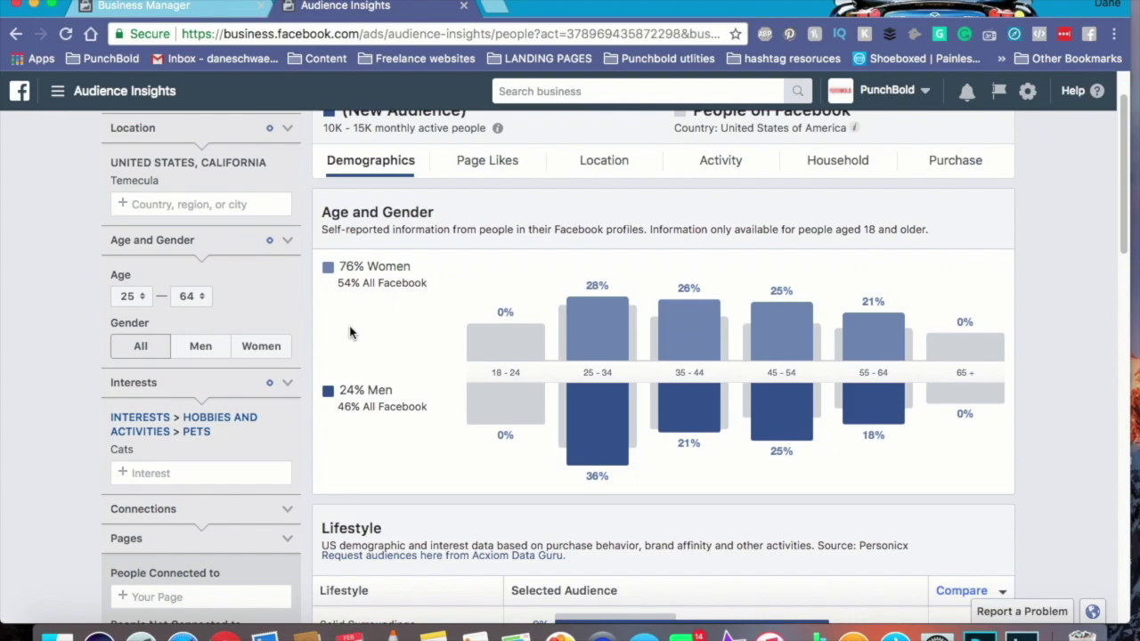
{"action": "left_click", "coordinate": [343, 259]}
{"action": "scroll", "coordinate": [38, 427], "scroll_direction": "down", "scroll_amount": 2}
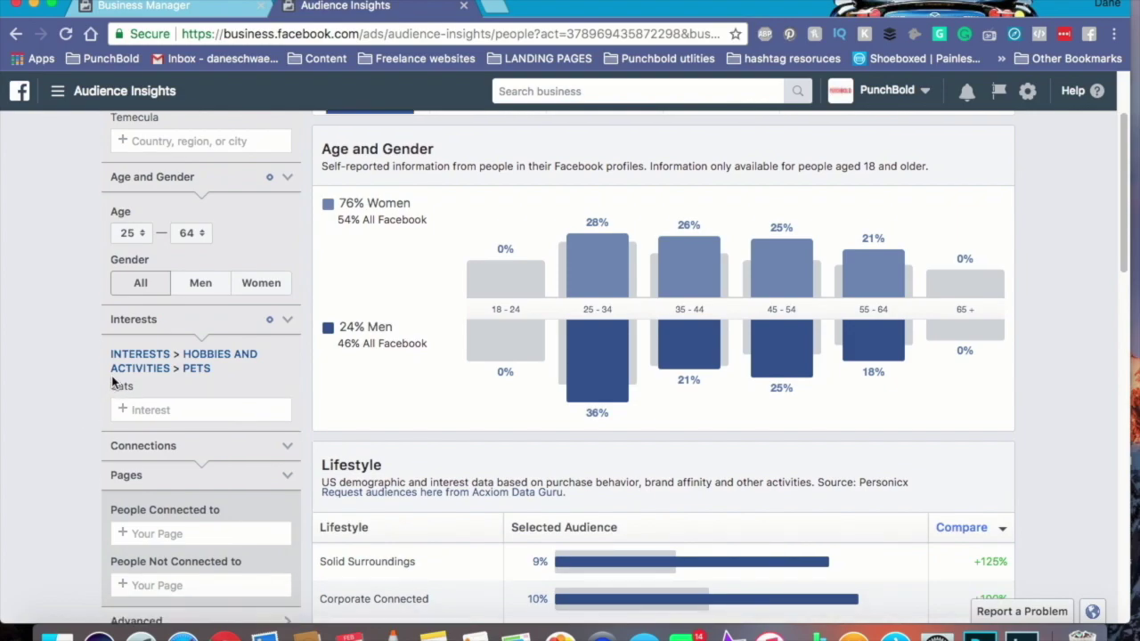
Remove the Cats interest, then search 'cats' and pick Cats again
{"action": "left_click", "coordinate": [114, 399]}
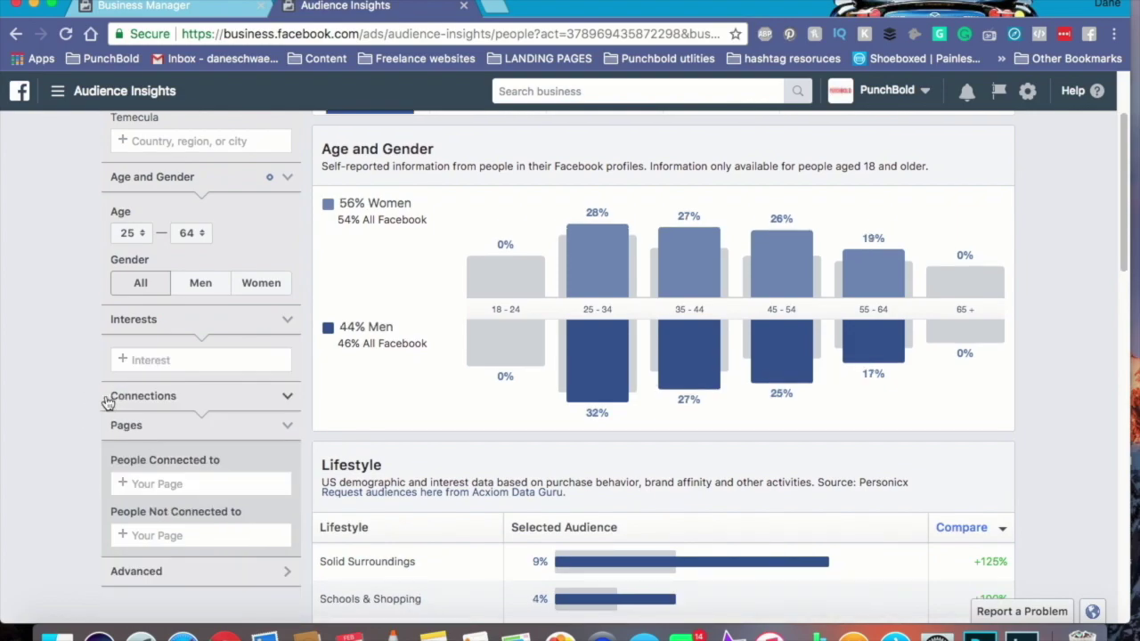
{"action": "left_click", "coordinate": [155, 360]}
{"action": "type", "text": "cats"}
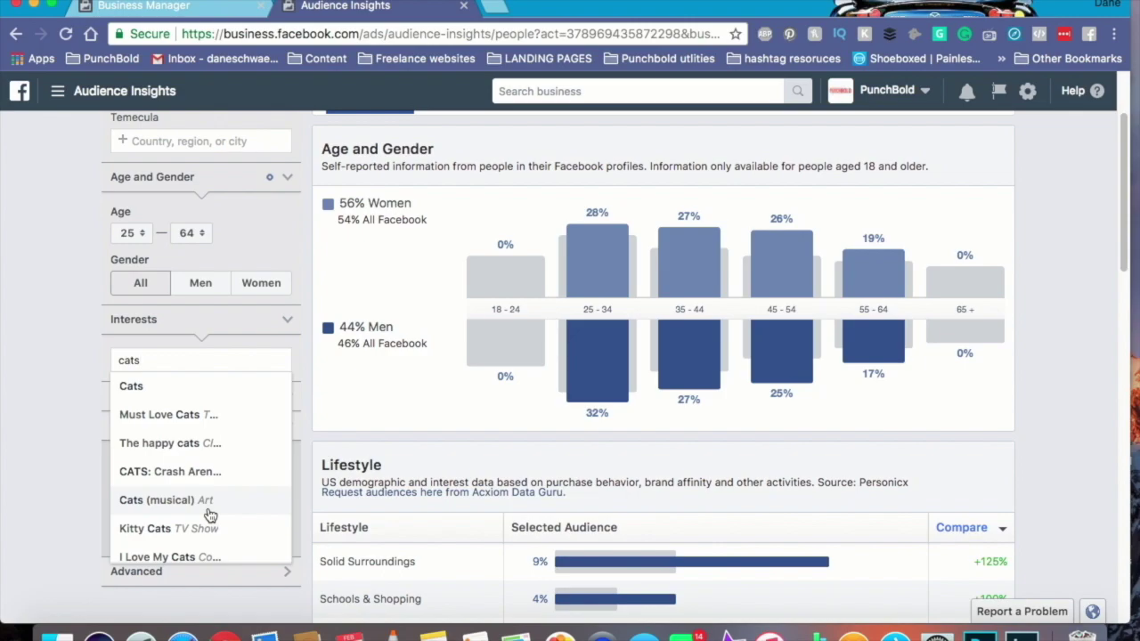
{"action": "left_click", "coordinate": [169, 386]}
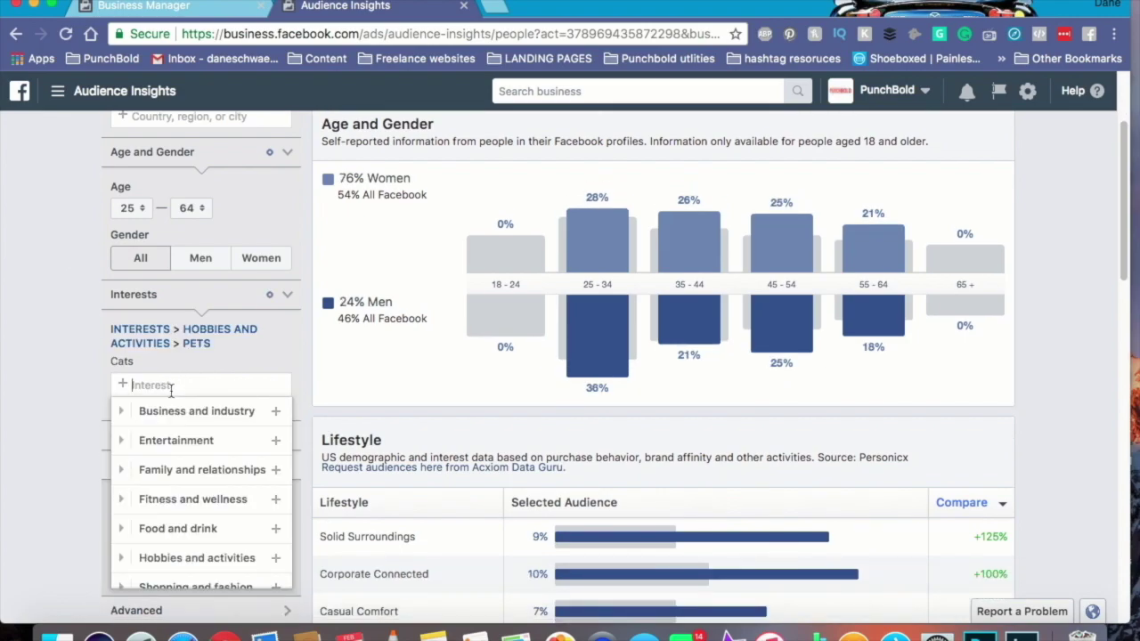
Browse the Hobbies and activities > Pets and Technology > Computers interest categories, then close the list
{"action": "scroll", "coordinate": [175, 380], "scroll_direction": "down", "scroll_amount": 1}
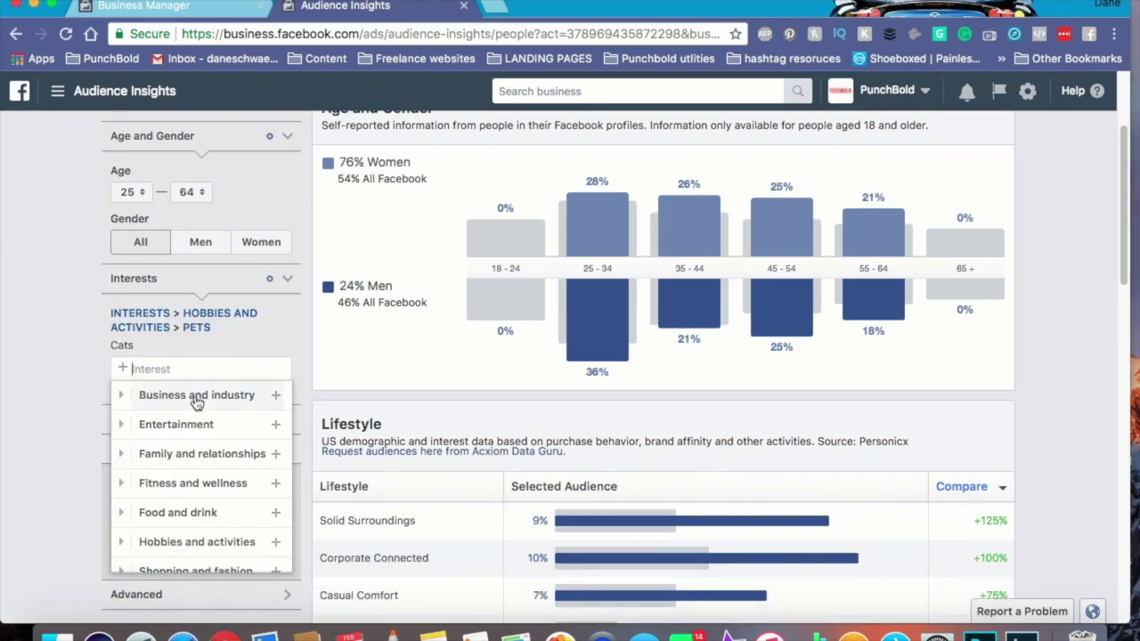
{"action": "scroll", "coordinate": [198, 515], "scroll_direction": "down", "scroll_amount": 1}
{"action": "scroll", "coordinate": [197, 517], "scroll_direction": "down", "scroll_amount": 1}
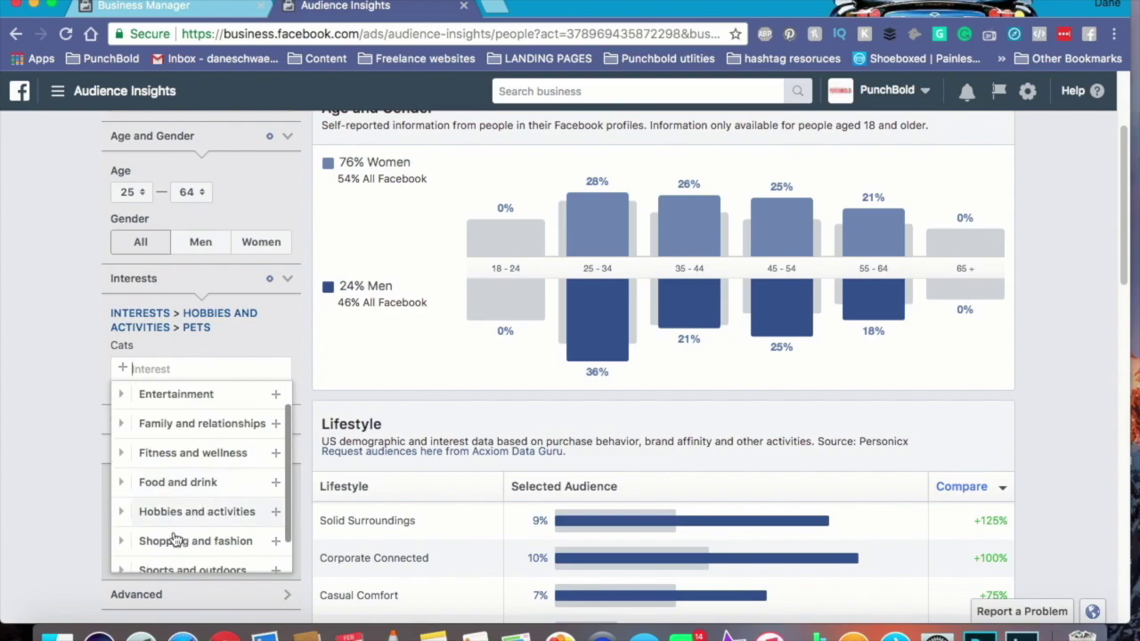
{"action": "left_click", "coordinate": [133, 509]}
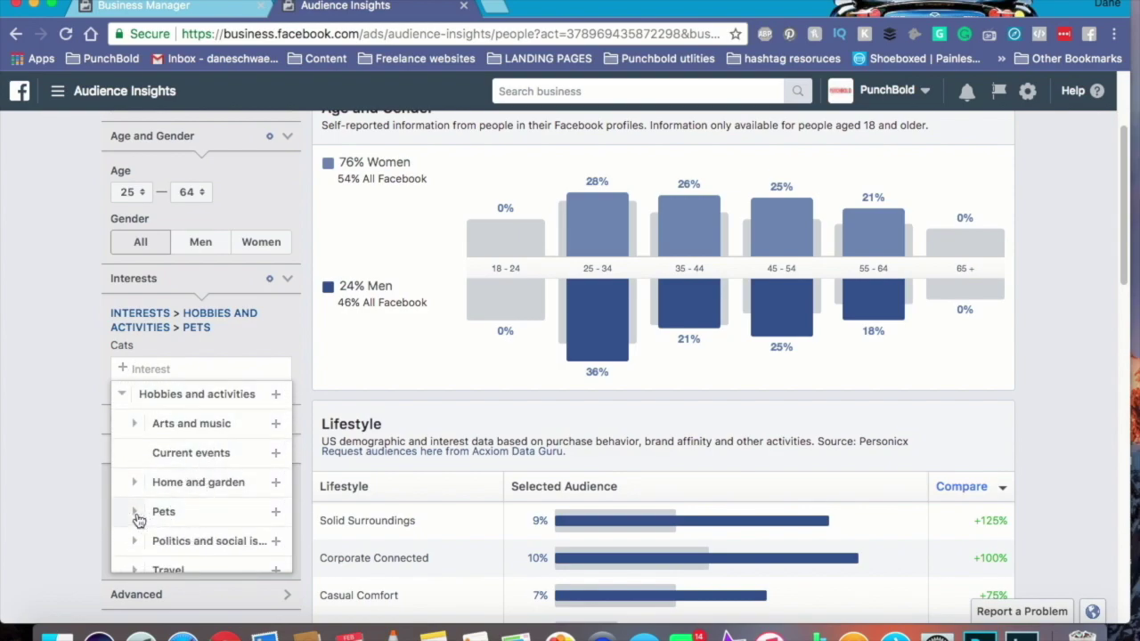
{"action": "left_click", "coordinate": [193, 517]}
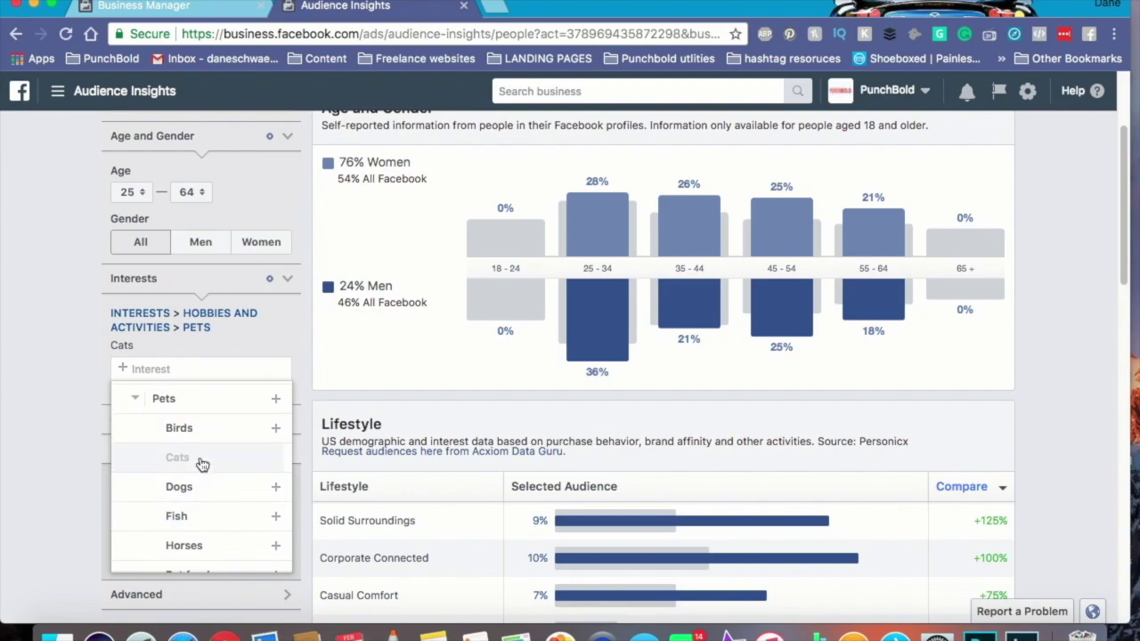
{"action": "scroll", "coordinate": [195, 463], "scroll_direction": "up", "scroll_amount": 1}
{"action": "left_click", "coordinate": [134, 417]}
{"action": "scroll", "coordinate": [133, 436], "scroll_direction": "down", "scroll_amount": 1}
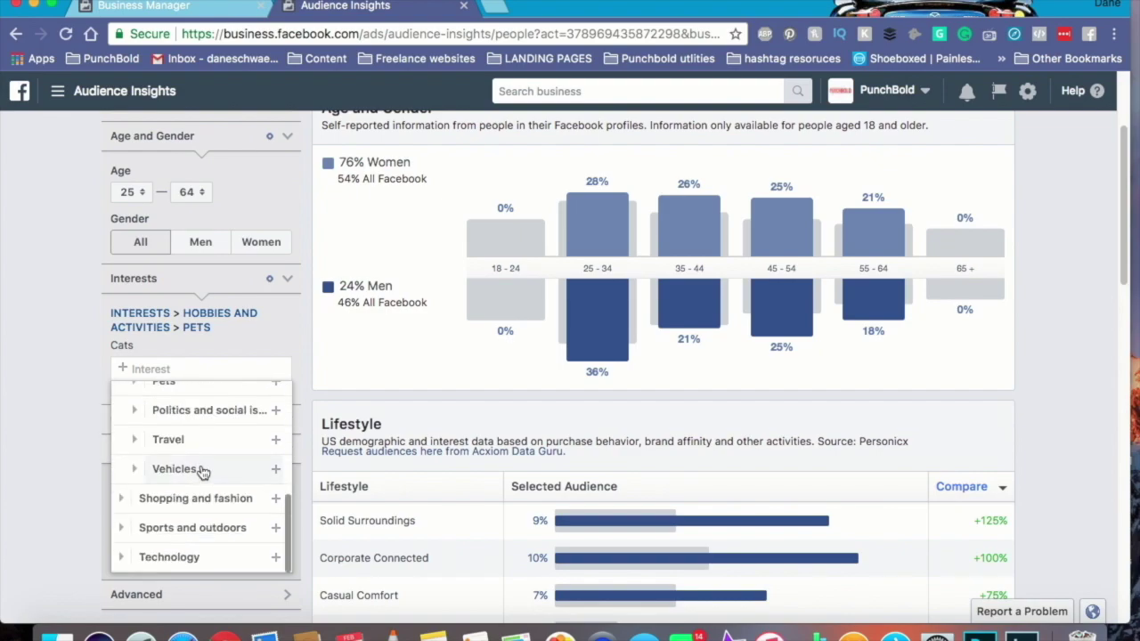
{"action": "left_click", "coordinate": [129, 562]}
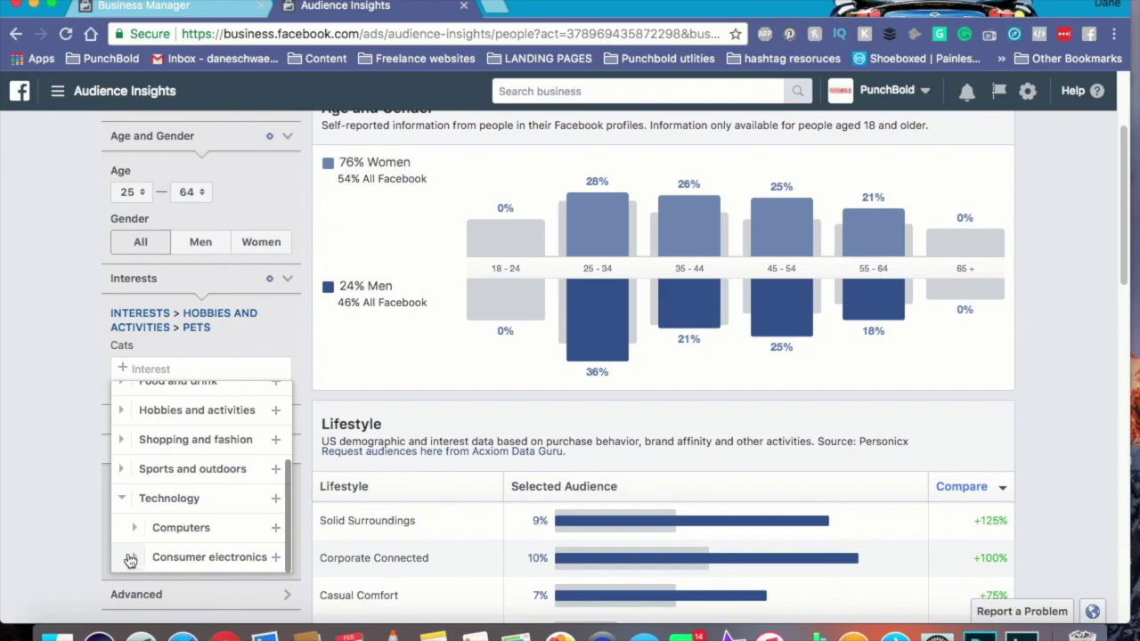
{"action": "left_click", "coordinate": [133, 529]}
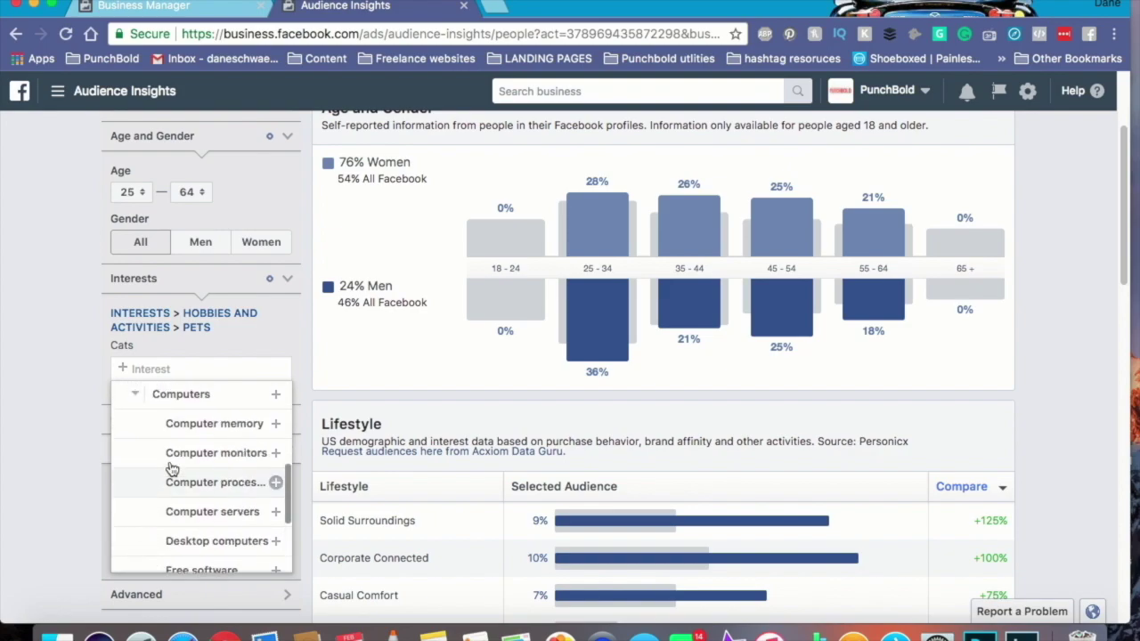
{"action": "scroll", "coordinate": [187, 468], "scroll_direction": "down", "scroll_amount": 1}
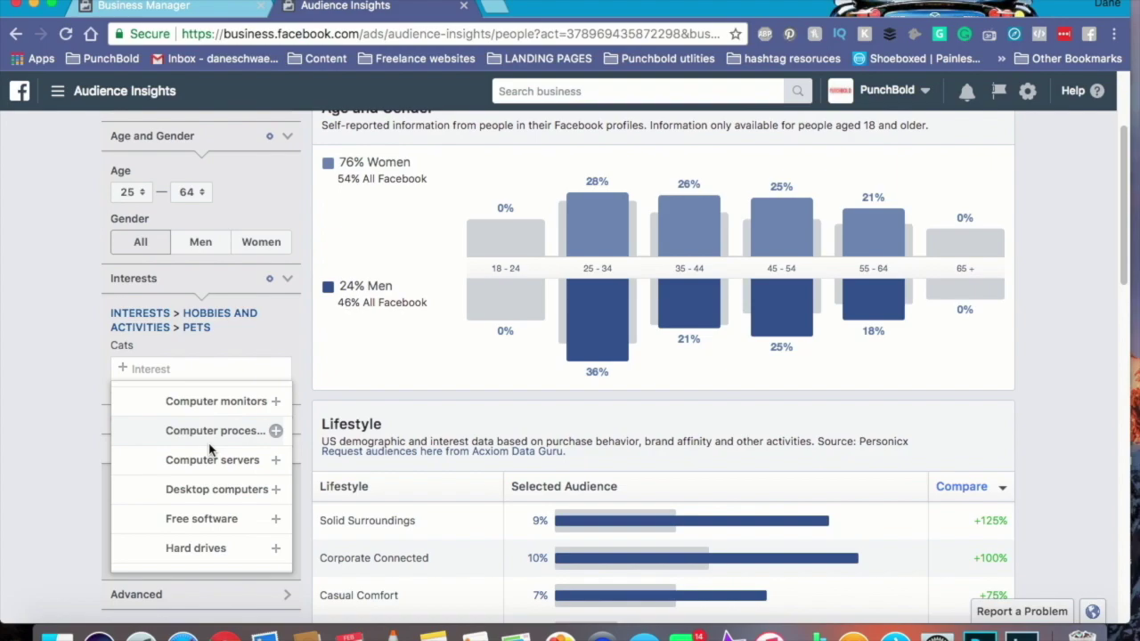
{"action": "scroll", "coordinate": [36, 389], "scroll_direction": "up", "scroll_amount": 4}
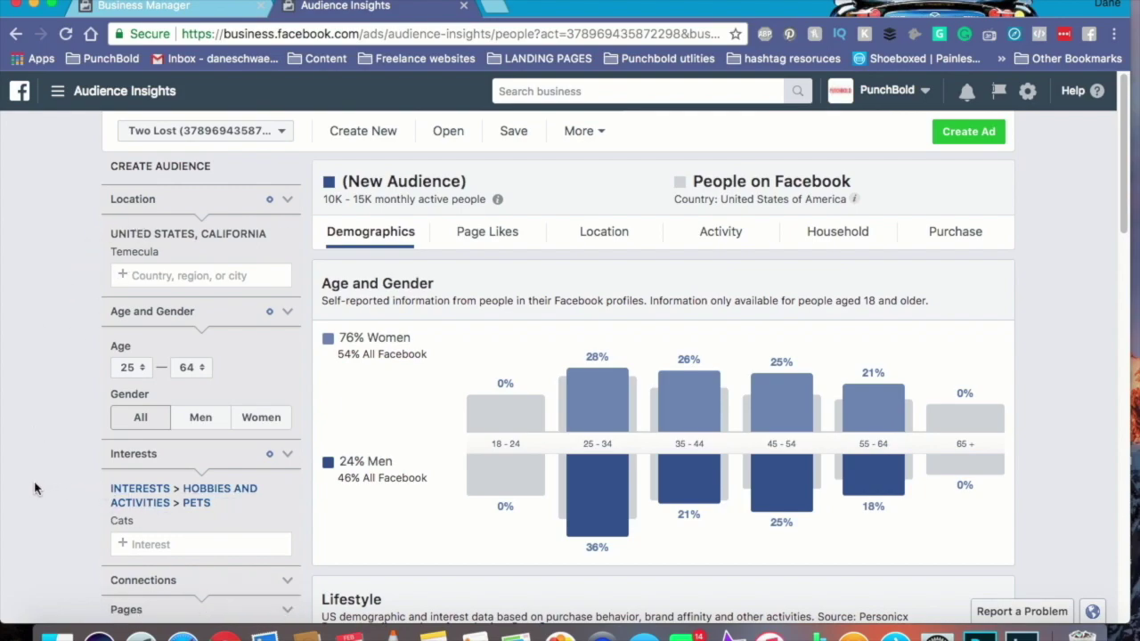
Restrict gender to Women, giving a 9K–10K audience, and scroll to its Lifestyle breakdown
{"action": "left_click", "coordinate": [258, 418]}
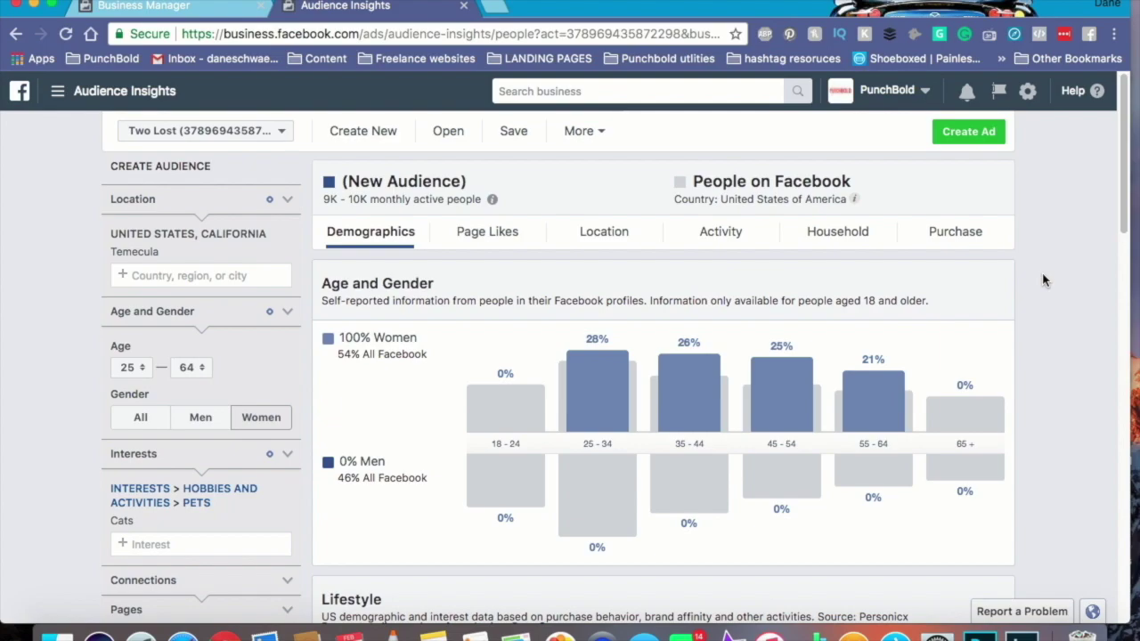
{"action": "scroll", "coordinate": [1043, 281], "scroll_direction": "down", "scroll_amount": 5}
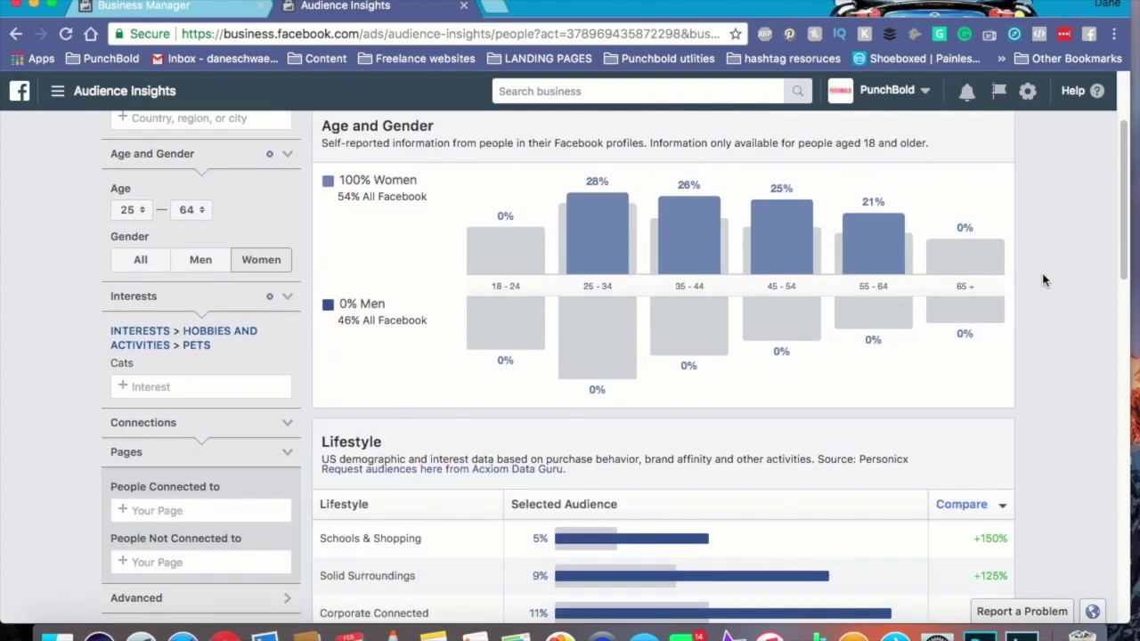
{"action": "scroll", "coordinate": [1041, 281], "scroll_direction": "down", "scroll_amount": 2}
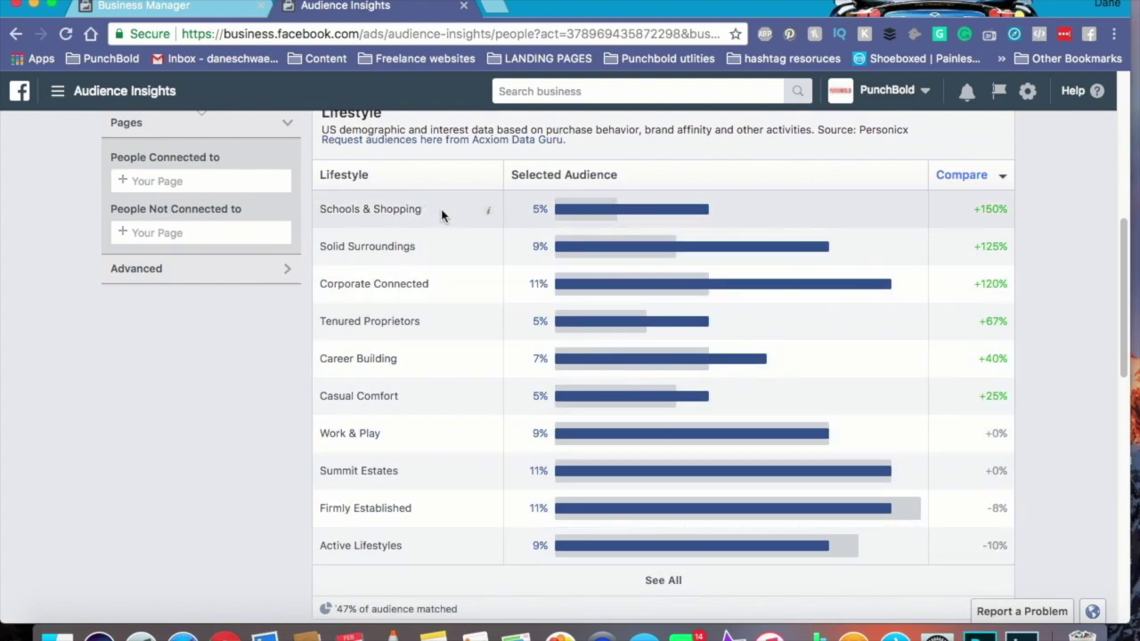
{"action": "mouse_move", "coordinate": [486, 212]}
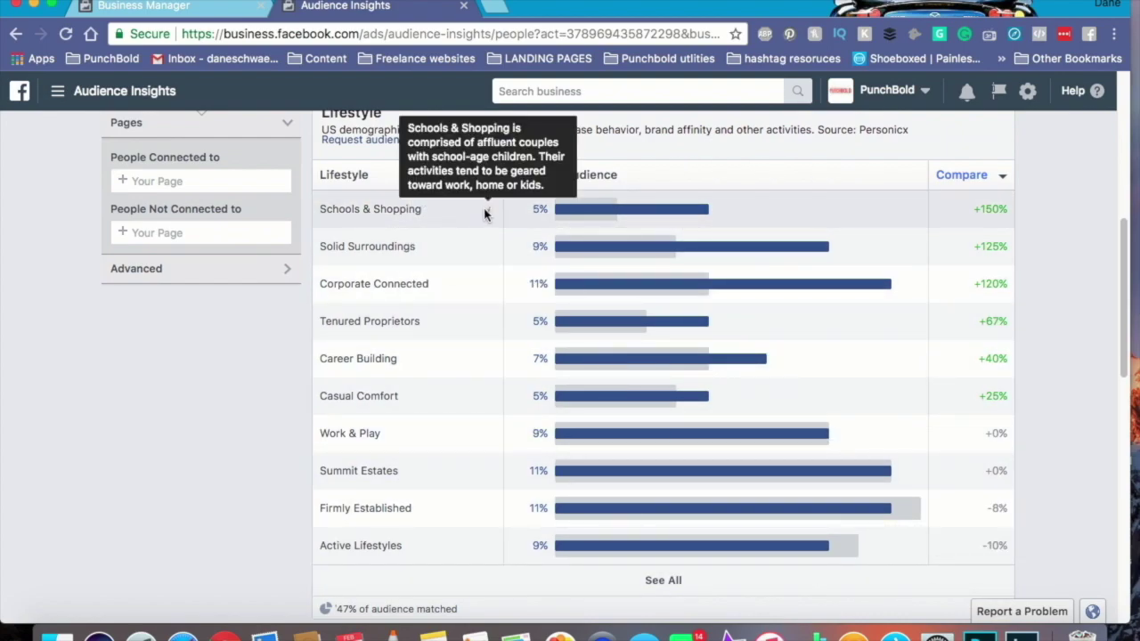
{"action": "mouse_move", "coordinate": [488, 248]}
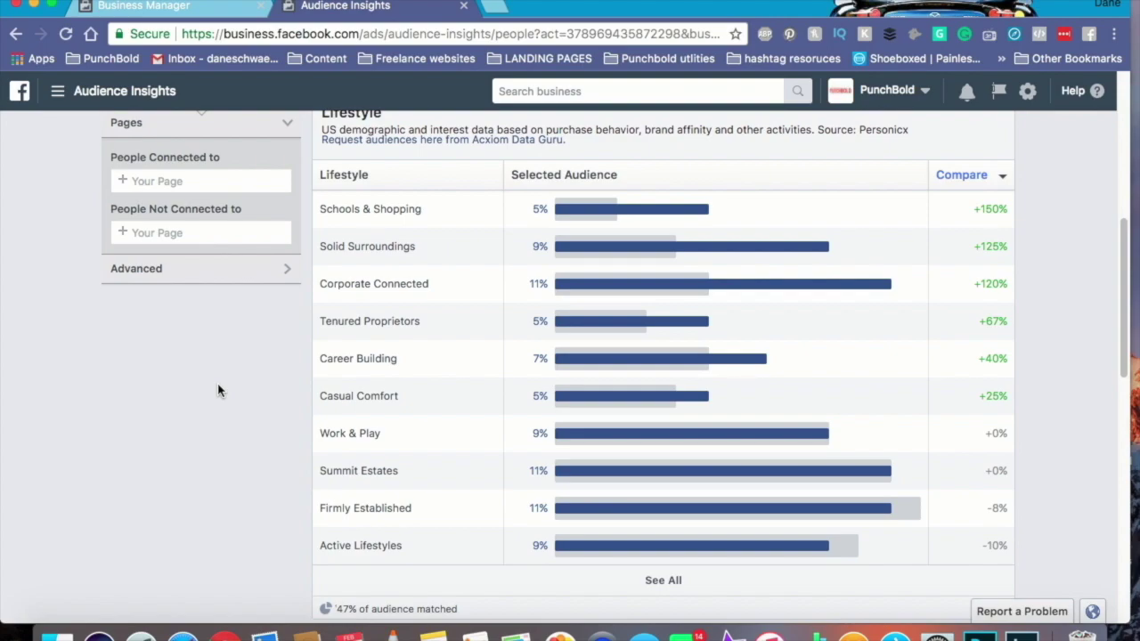
{"action": "scroll", "coordinate": [218, 390], "scroll_direction": "down", "scroll_amount": 10}
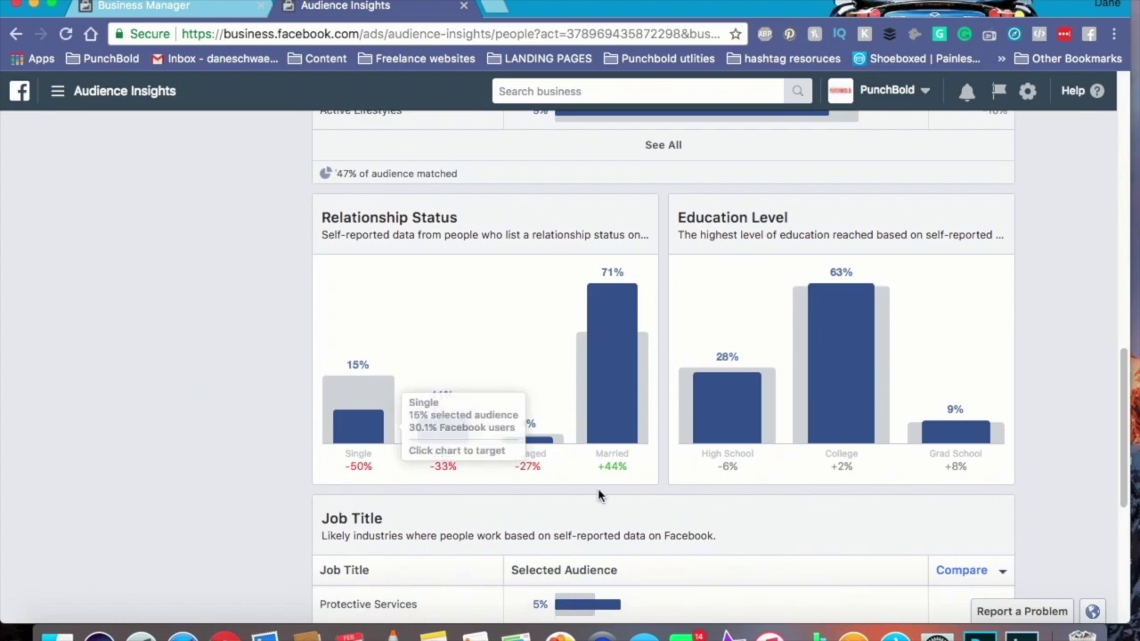
{"action": "mouse_move", "coordinate": [610, 460]}
{"action": "scroll", "coordinate": [341, 405], "scroll_direction": "down", "scroll_amount": 3}
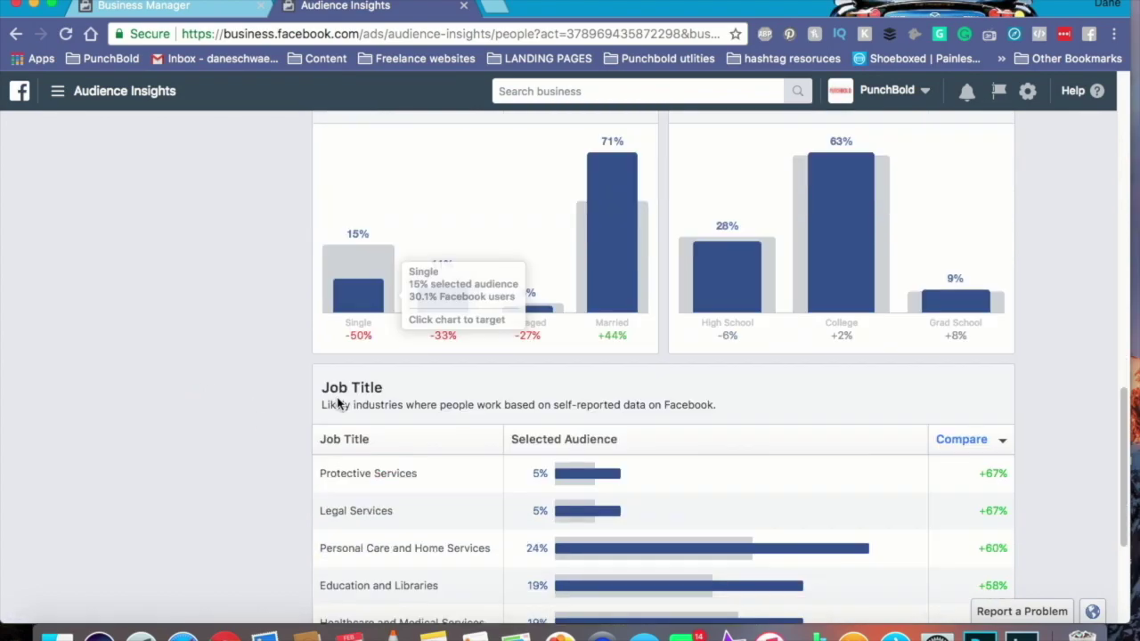
{"action": "scroll", "coordinate": [868, 336], "scroll_direction": "down", "scroll_amount": 5}
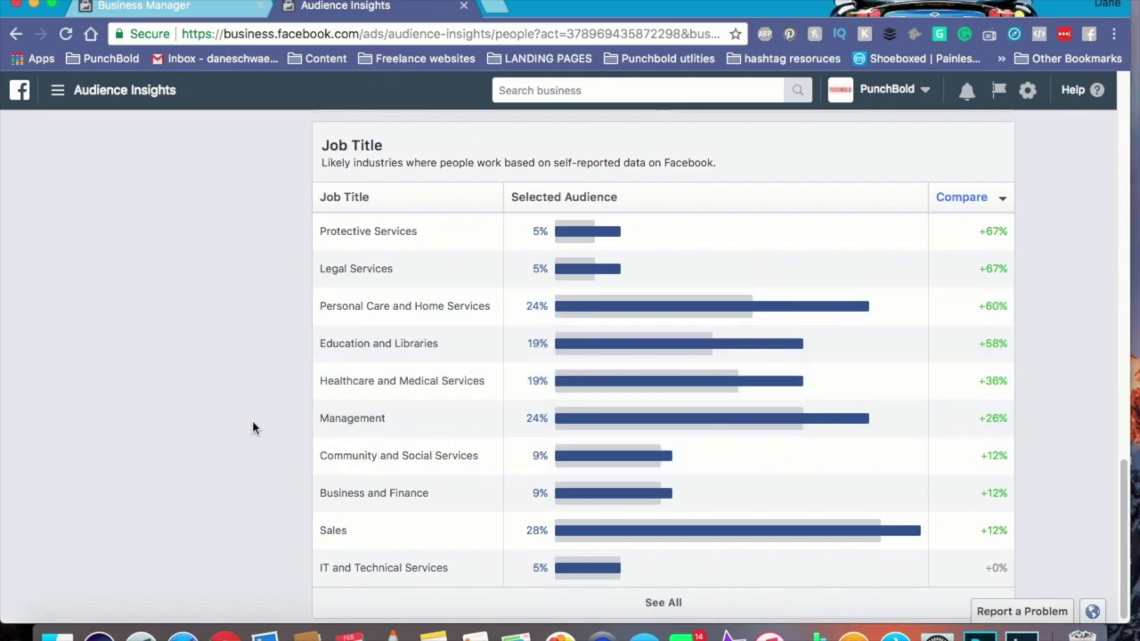
{"action": "scroll", "coordinate": [240, 432], "scroll_direction": "up", "scroll_amount": 15}
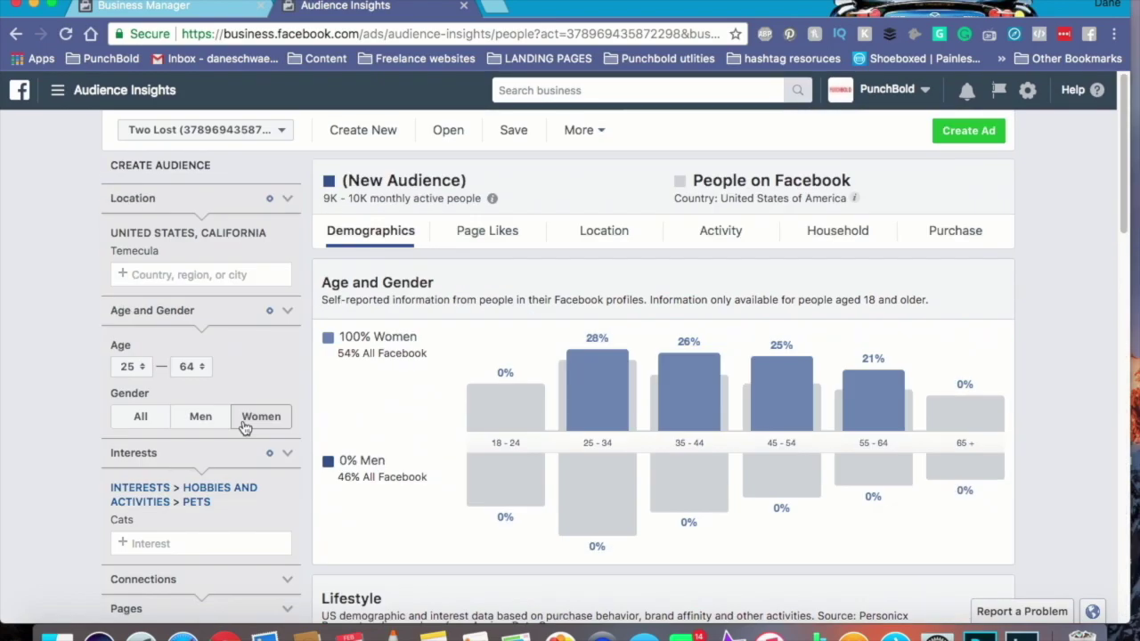
Review the Activity and Household tab charts, then move on to Purchase Behavior
{"action": "left_click", "coordinate": [723, 241]}
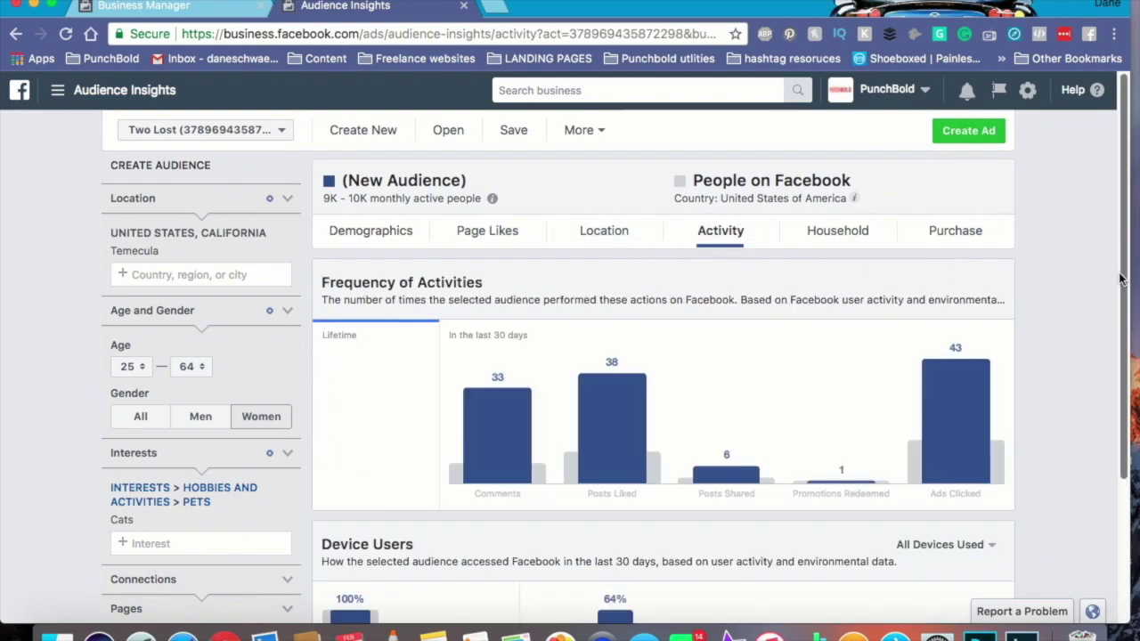
{"action": "scroll", "coordinate": [1118, 278], "scroll_direction": "down", "scroll_amount": 2}
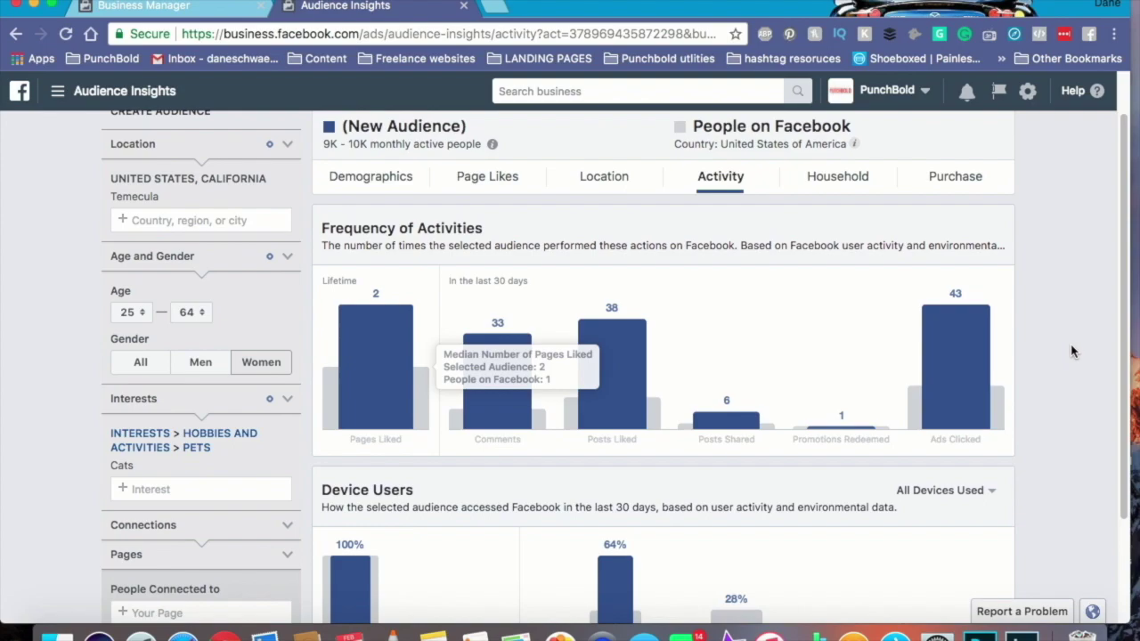
{"action": "left_click", "coordinate": [819, 178]}
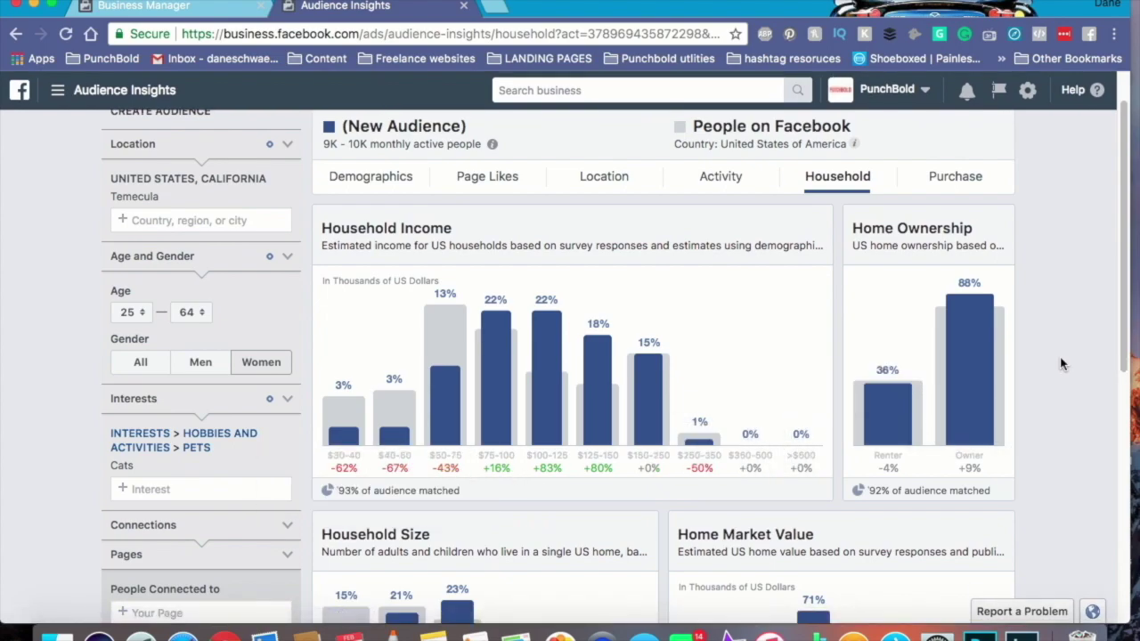
{"action": "scroll", "coordinate": [1060, 362], "scroll_direction": "down", "scroll_amount": 5}
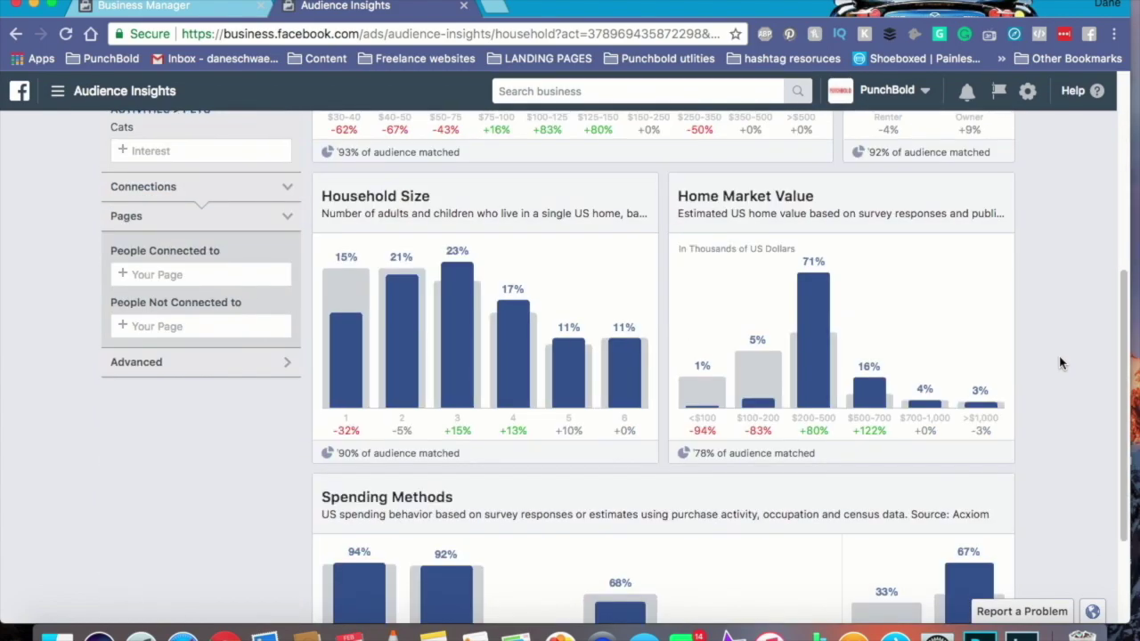
{"action": "scroll", "coordinate": [1060, 362], "scroll_direction": "down", "scroll_amount": 3}
{"action": "scroll", "coordinate": [1060, 362], "scroll_direction": "up", "scroll_amount": 8}
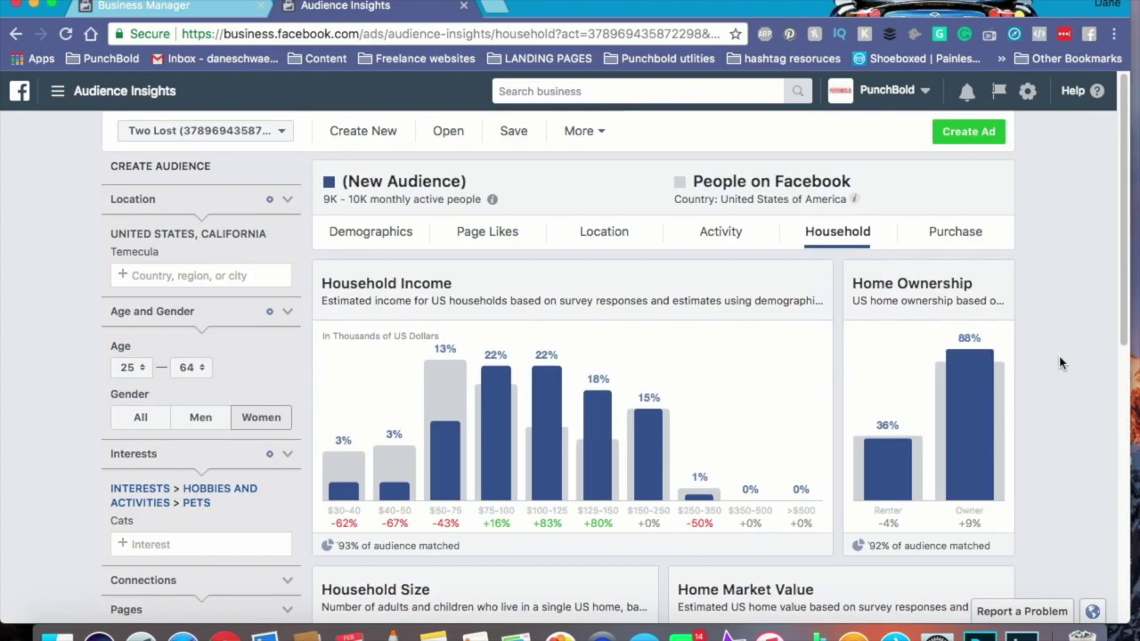
{"action": "left_click", "coordinate": [951, 241]}
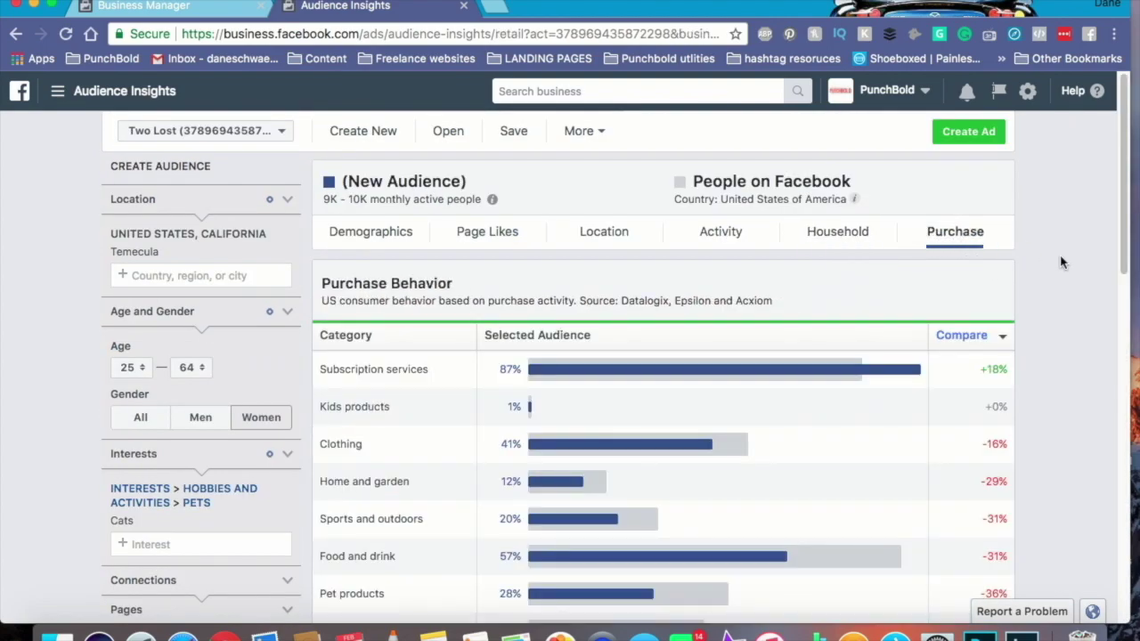
{"action": "scroll", "coordinate": [1060, 263], "scroll_direction": "down", "scroll_amount": 2}
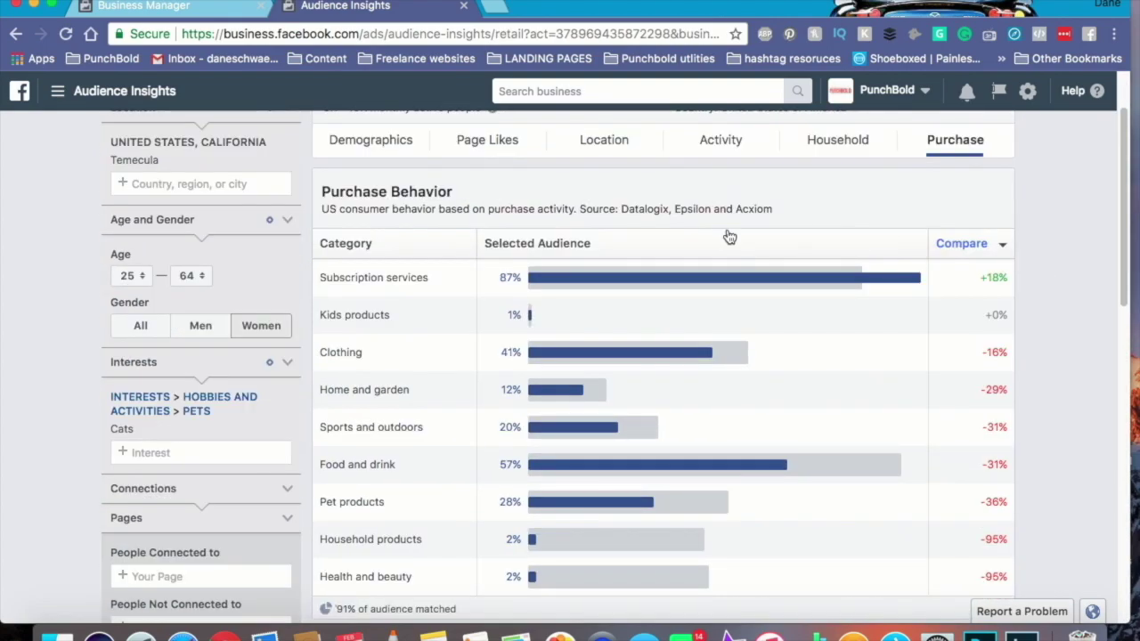
{"action": "scroll", "coordinate": [748, 236], "scroll_direction": "down", "scroll_amount": 1}
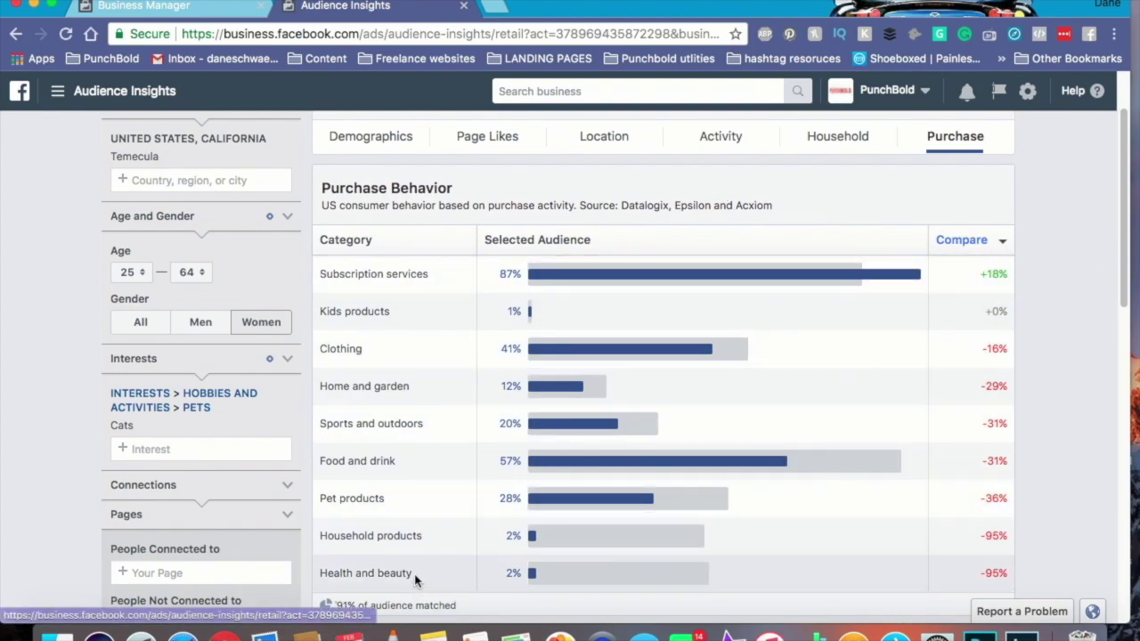
{"action": "mouse_move", "coordinate": [536, 588]}
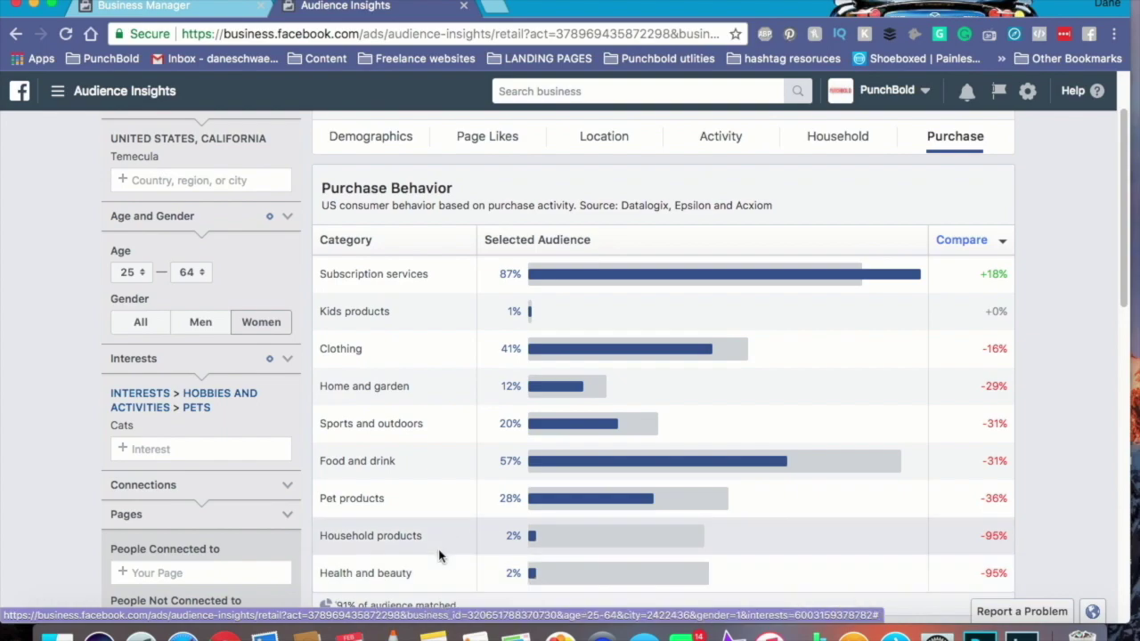
{"action": "mouse_move", "coordinate": [584, 272]}
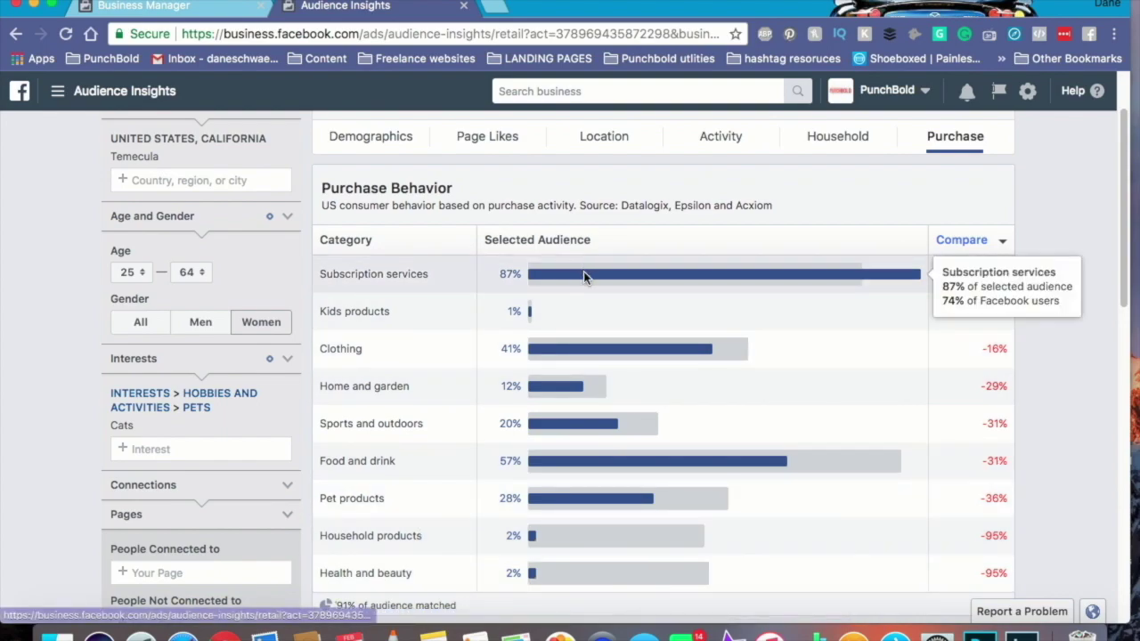
{"action": "scroll", "coordinate": [585, 273], "scroll_direction": "down", "scroll_amount": 10}
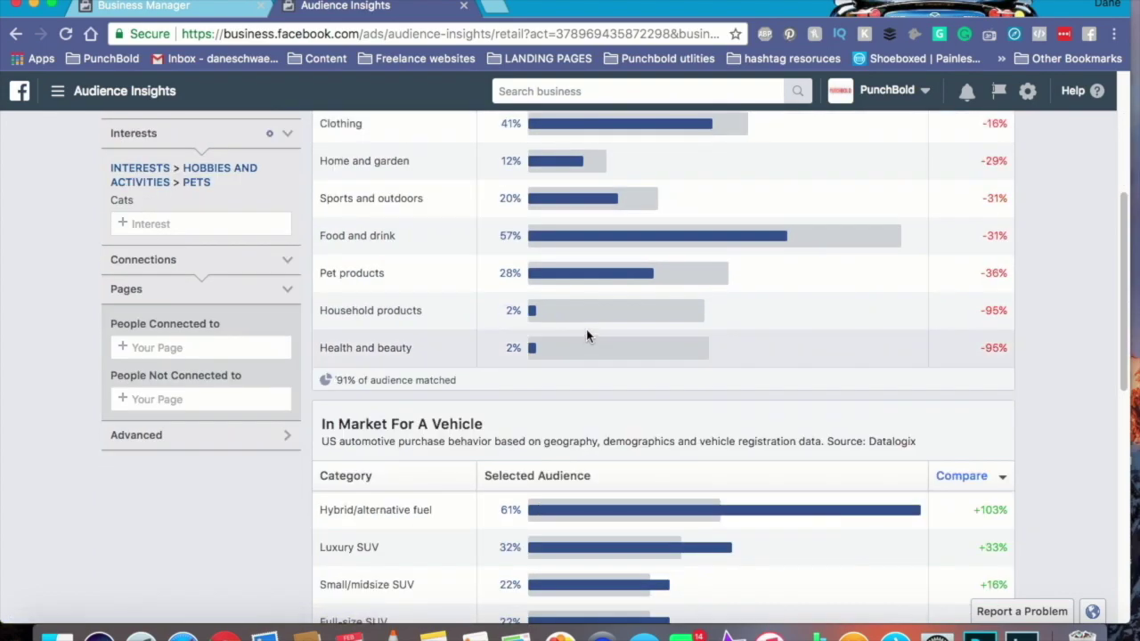
{"action": "scroll", "coordinate": [624, 427], "scroll_direction": "down", "scroll_amount": 5}
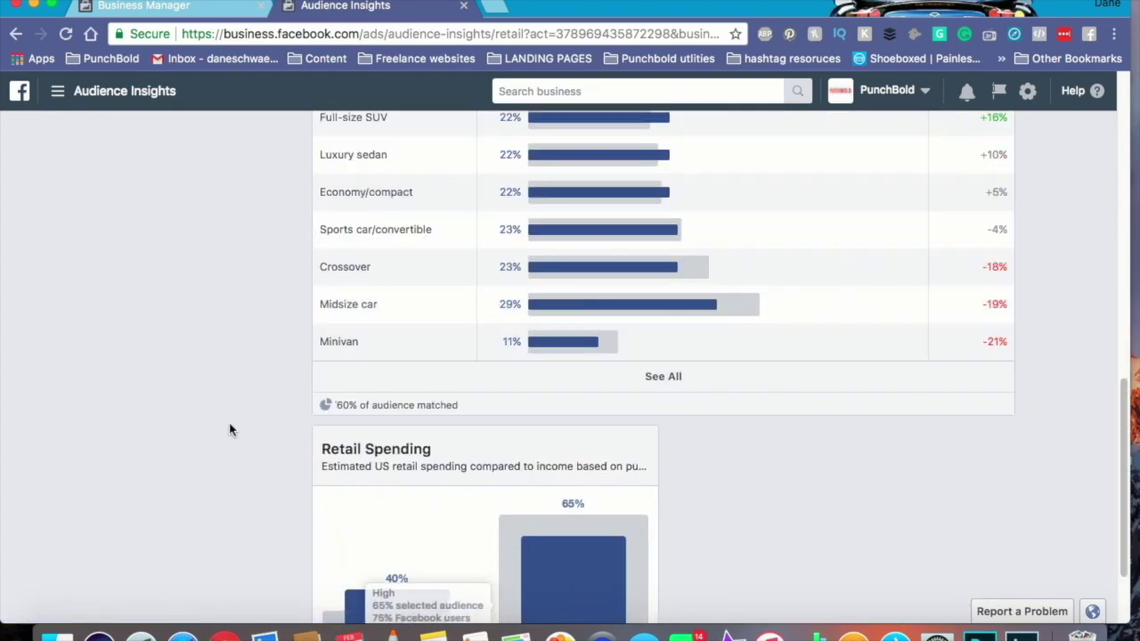
{"action": "scroll", "coordinate": [222, 427], "scroll_direction": "up", "scroll_amount": 5}
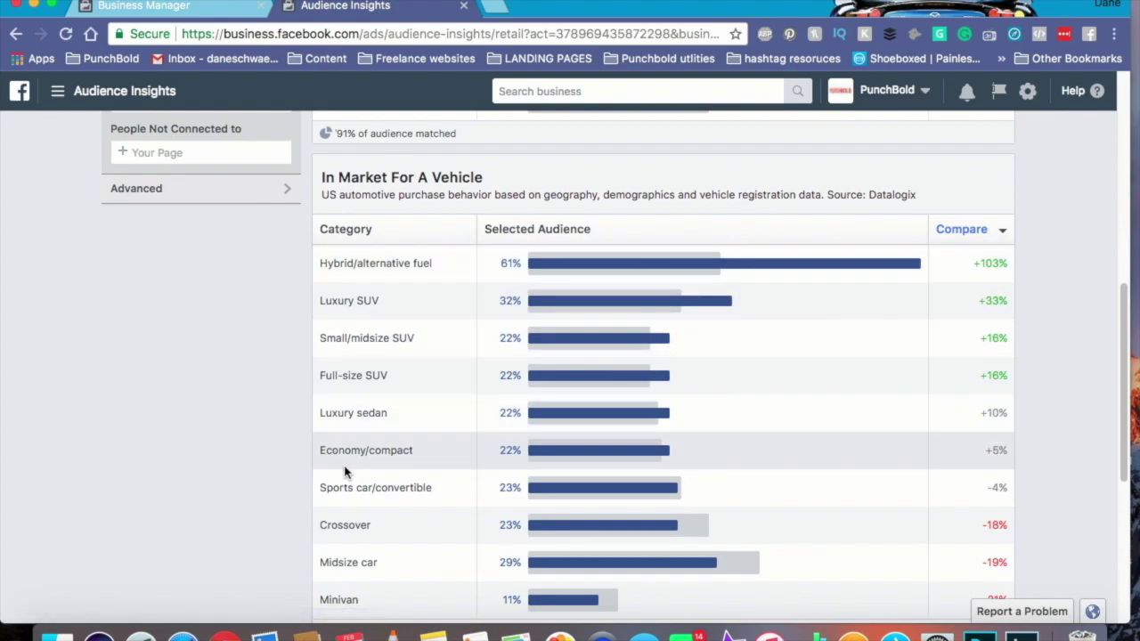
{"action": "mouse_move", "coordinate": [580, 419]}
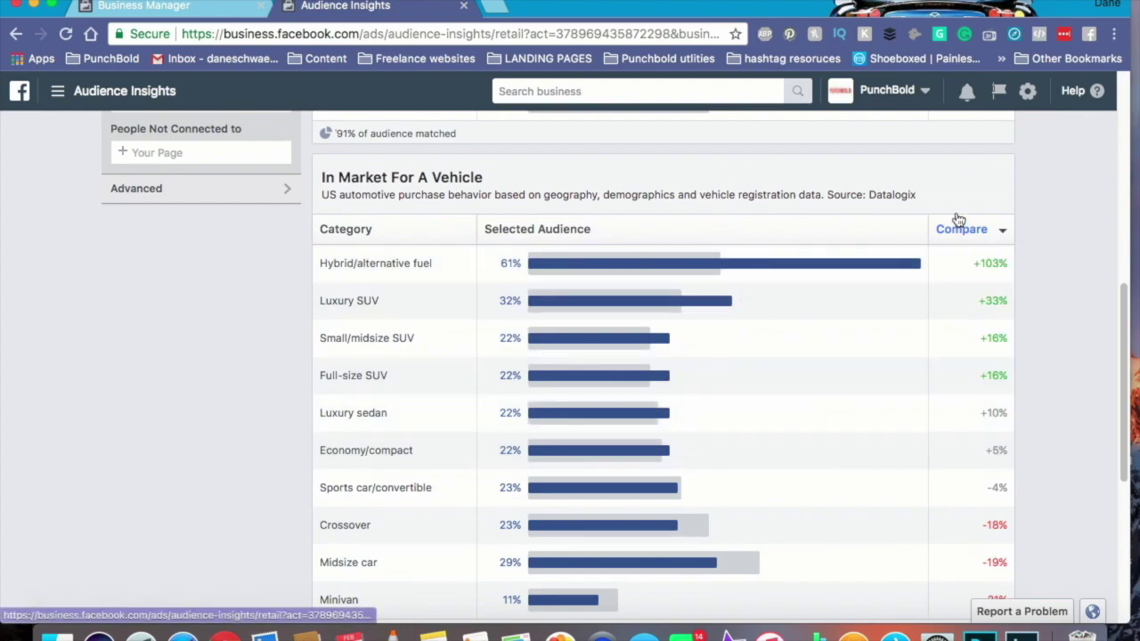
{"action": "left_click_drag", "start_coordinate": [860, 192], "coordinate": [943, 196]}
{"action": "left_click", "coordinate": [1045, 193]}
{"action": "scroll", "coordinate": [1082, 245], "scroll_direction": "up", "scroll_amount": 5}
{"action": "scroll", "coordinate": [1088, 254], "scroll_direction": "up", "scroll_amount": 3}
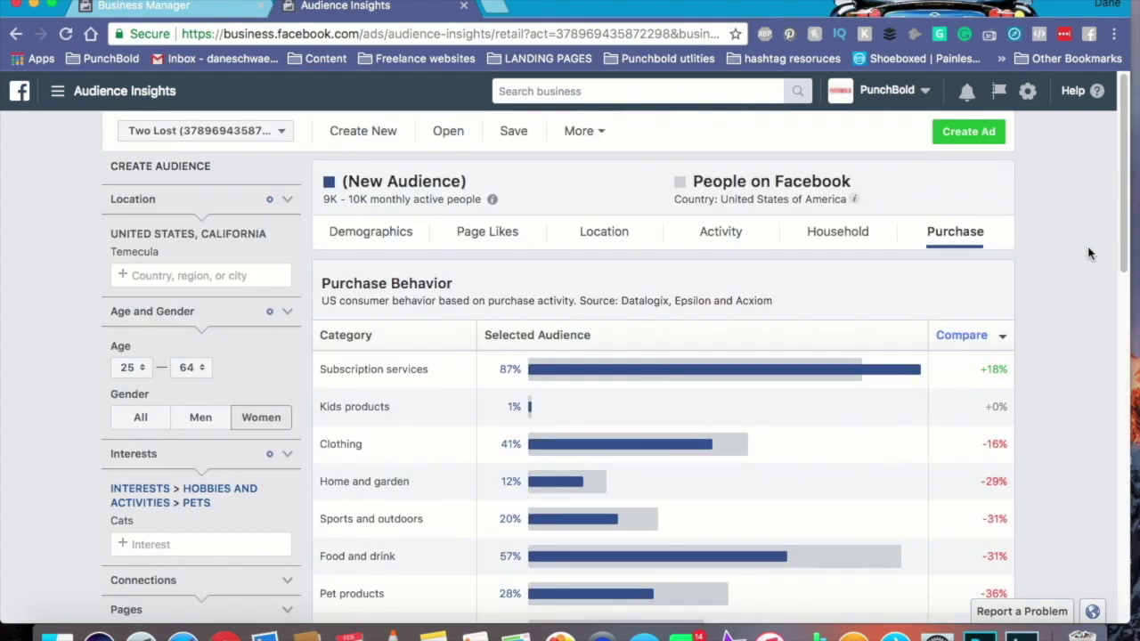
Show the Page Likes breakdown and open the Oh Baby Temecula page in a new tab
{"action": "left_click", "coordinate": [490, 236]}
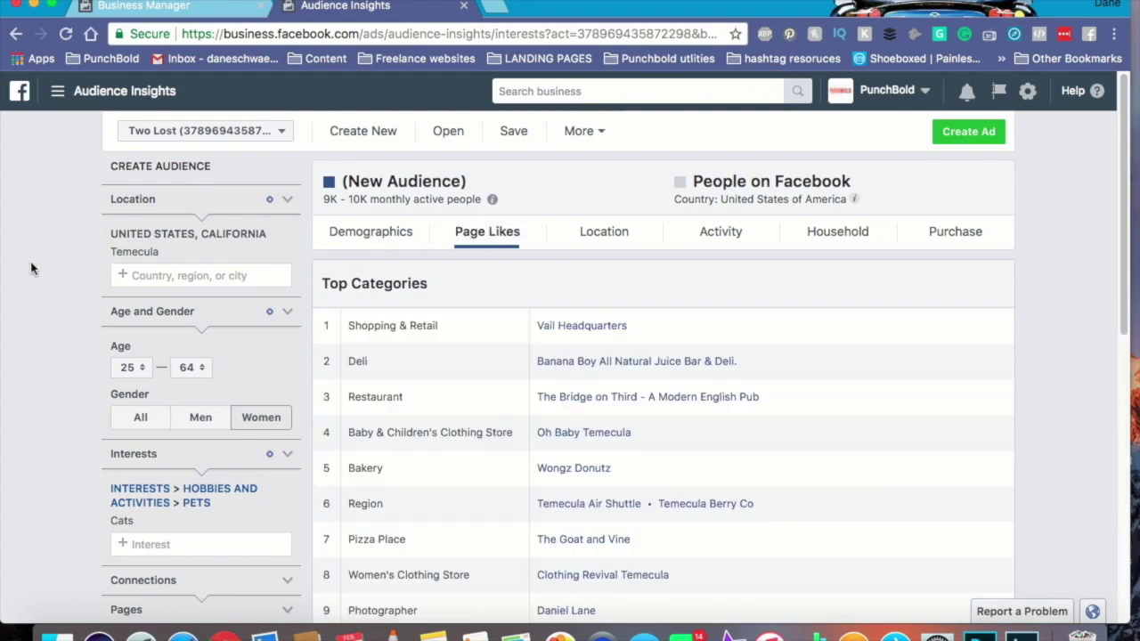
{"action": "scroll", "coordinate": [37, 271], "scroll_direction": "down", "scroll_amount": 4}
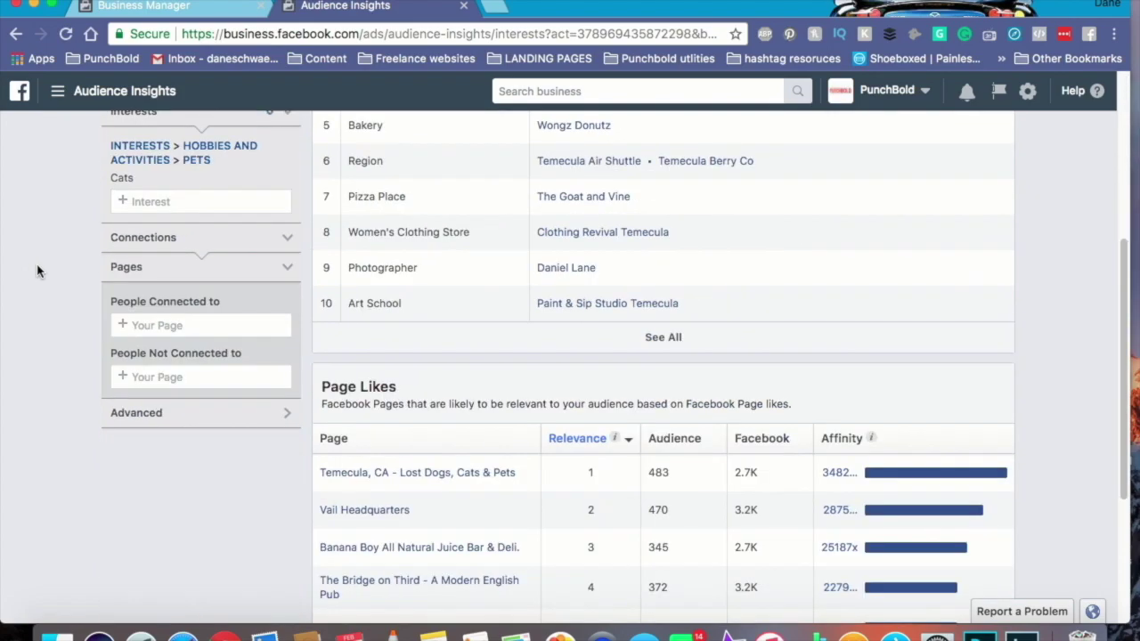
{"action": "scroll", "coordinate": [38, 272], "scroll_direction": "down", "scroll_amount": 2}
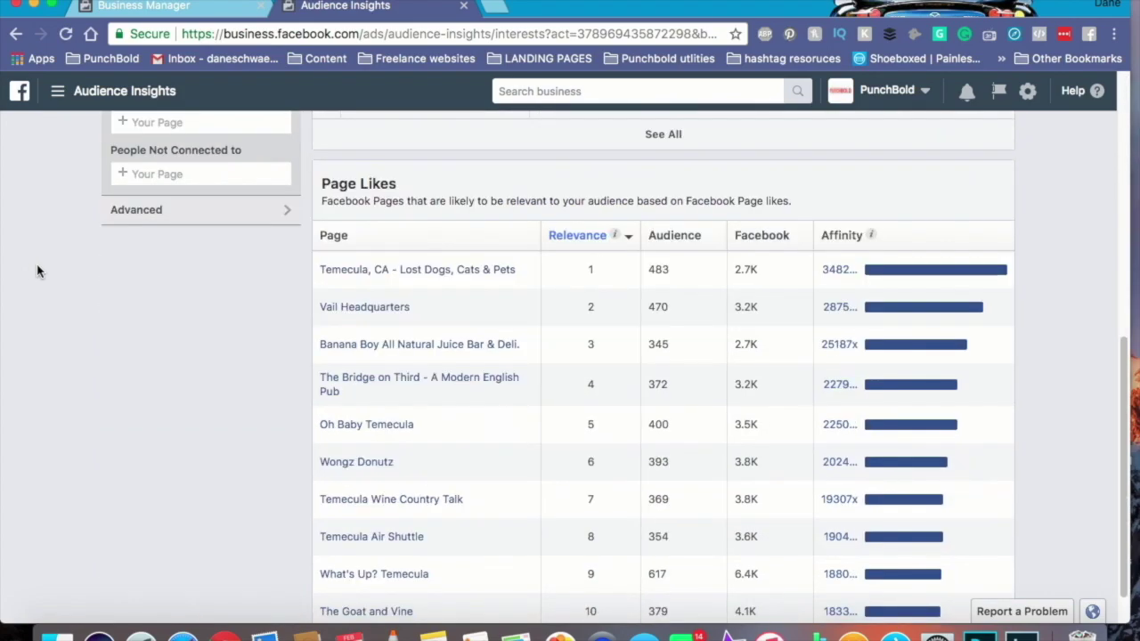
{"action": "scroll", "coordinate": [38, 271], "scroll_direction": "down", "scroll_amount": 1}
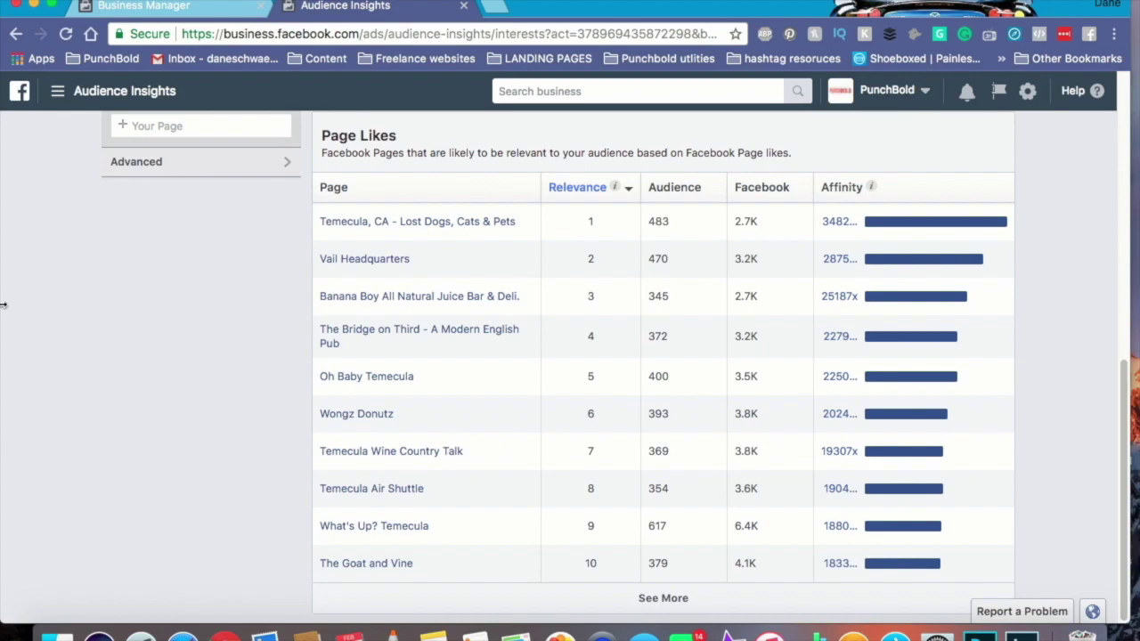
{"action": "left_click", "coordinate": [382, 383], "text": "super"}
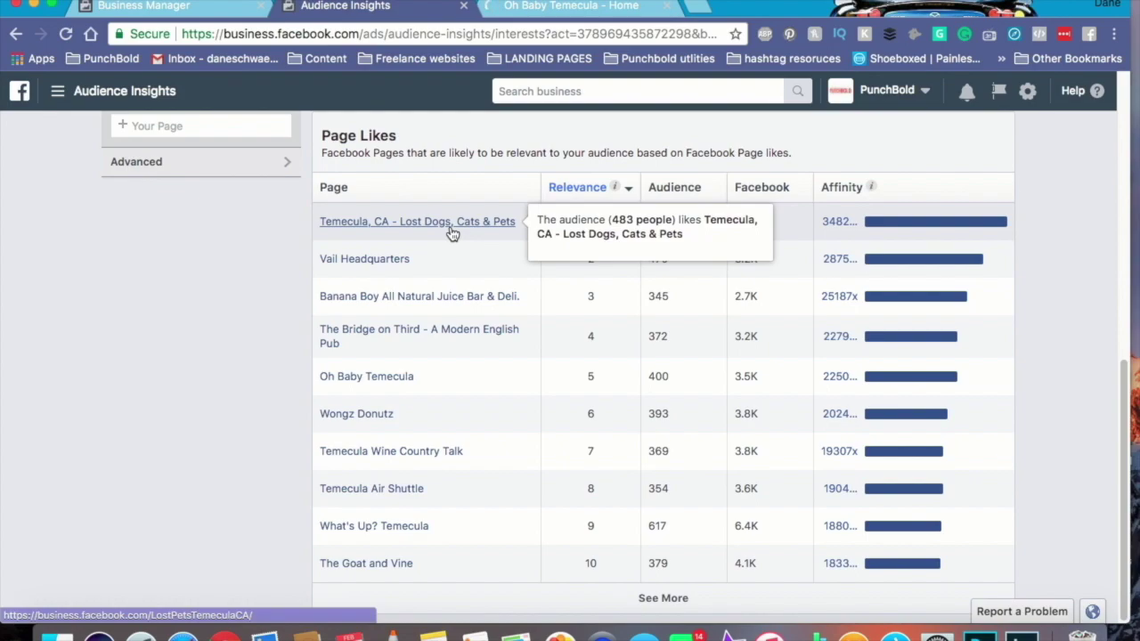
Look over the Oh Baby Temecula page, then the Lost Dogs, Cats & Pets page (2,179 likes), closing each
{"action": "key", "text": "ctrl+Tab"}
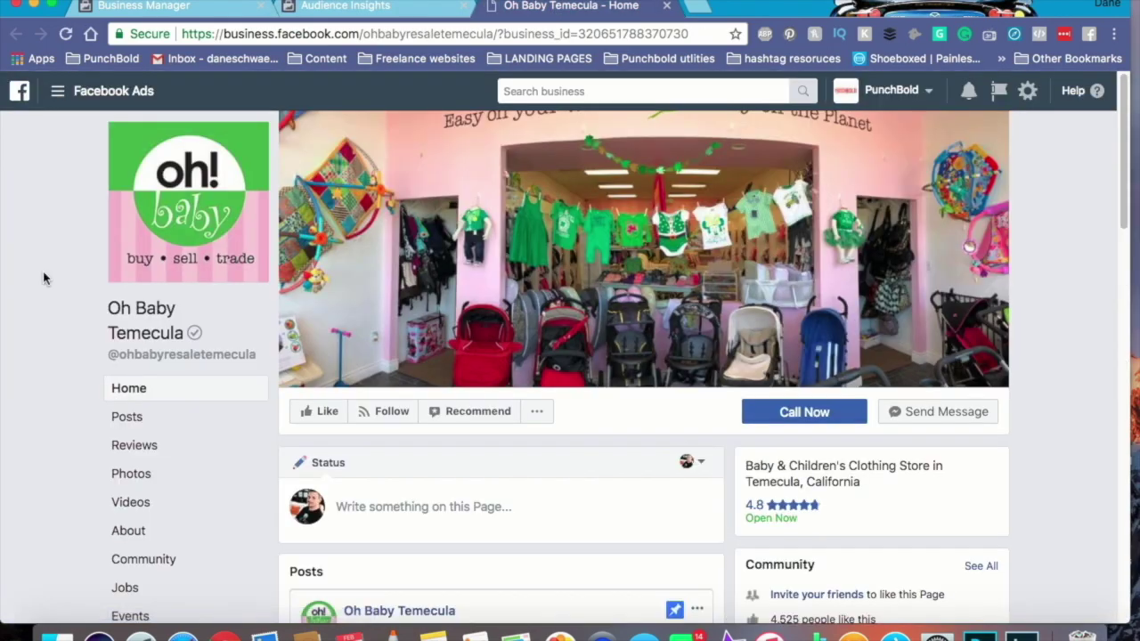
{"action": "left_click", "coordinate": [666, 5]}
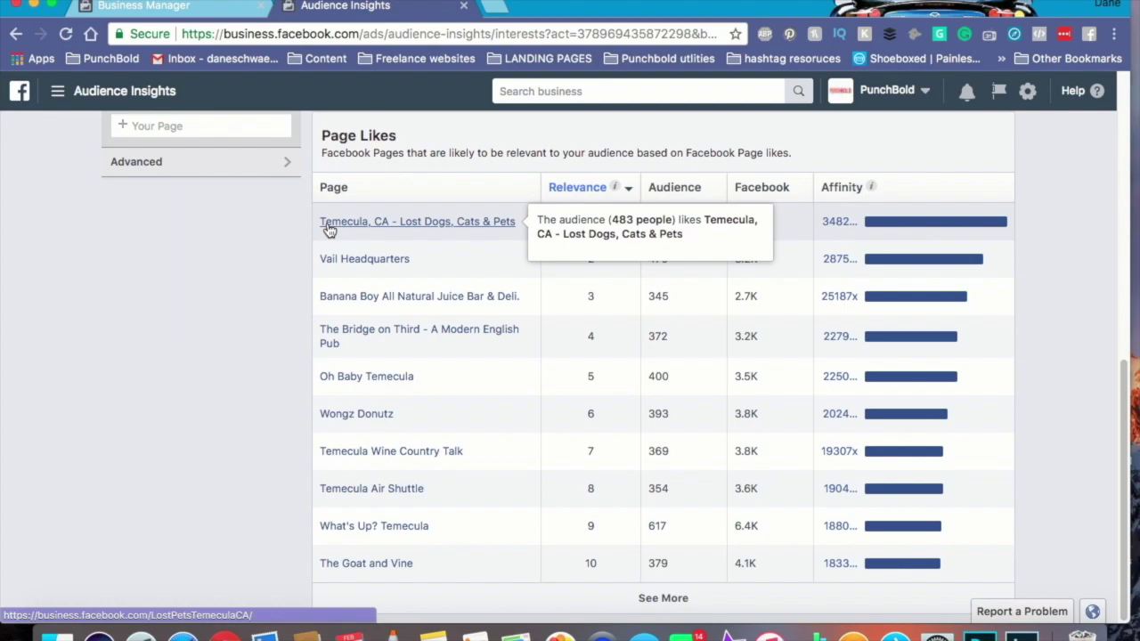
{"action": "left_click", "coordinate": [328, 230], "text": "super"}
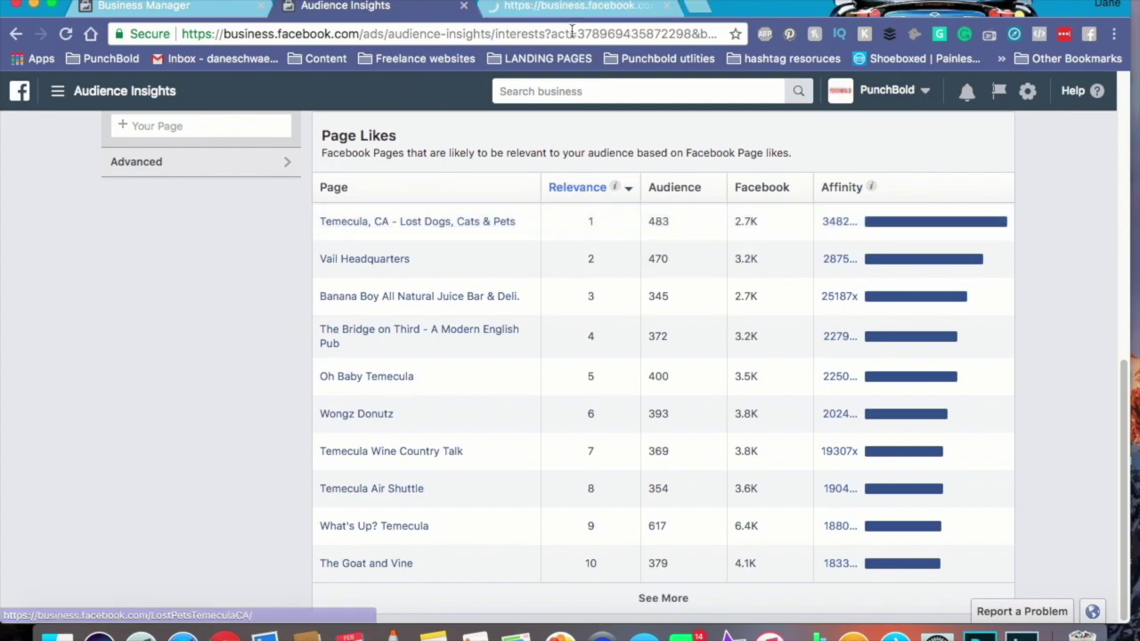
{"action": "left_click", "coordinate": [587, 8]}
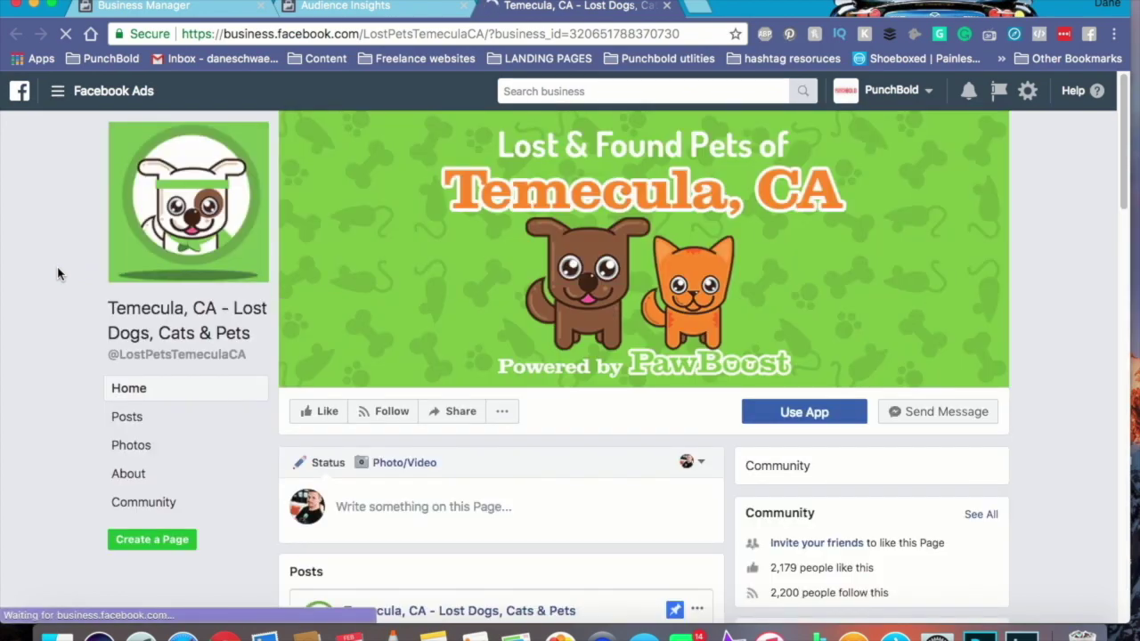
{"action": "scroll", "coordinate": [57, 273], "scroll_direction": "down", "scroll_amount": 3}
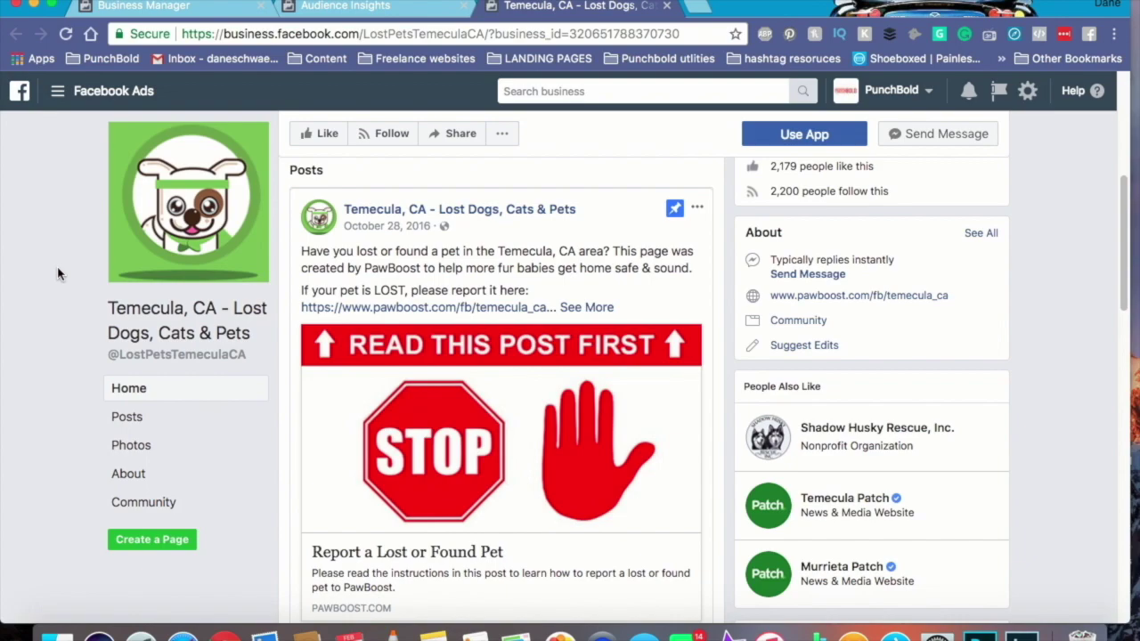
{"action": "scroll", "coordinate": [57, 273], "scroll_direction": "down", "scroll_amount": 5}
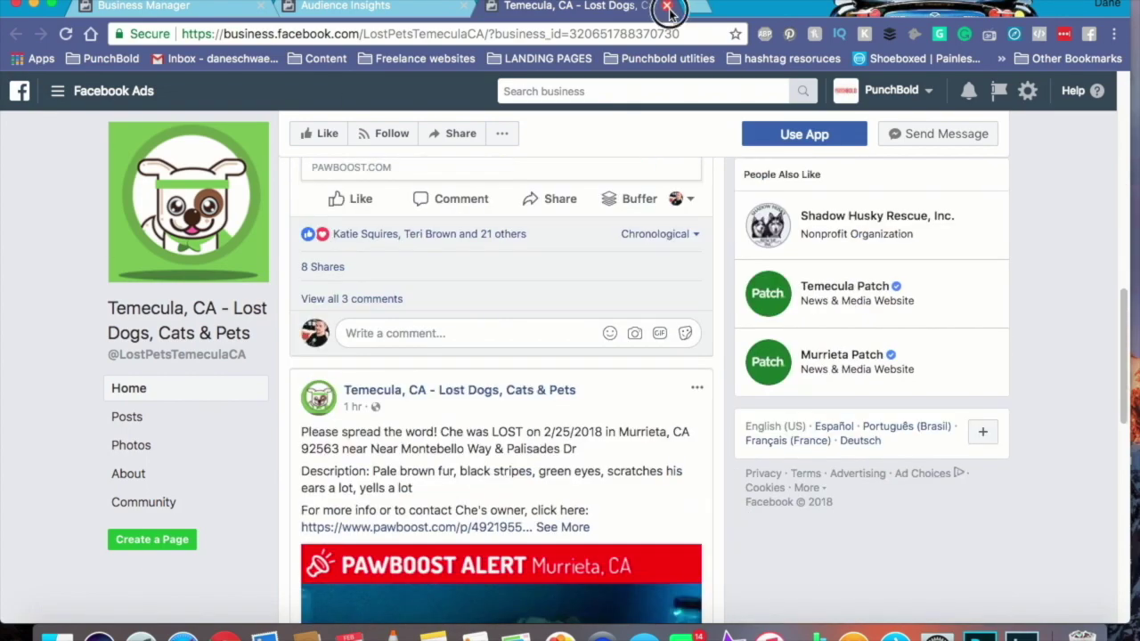
{"action": "left_click", "coordinate": [666, 7]}
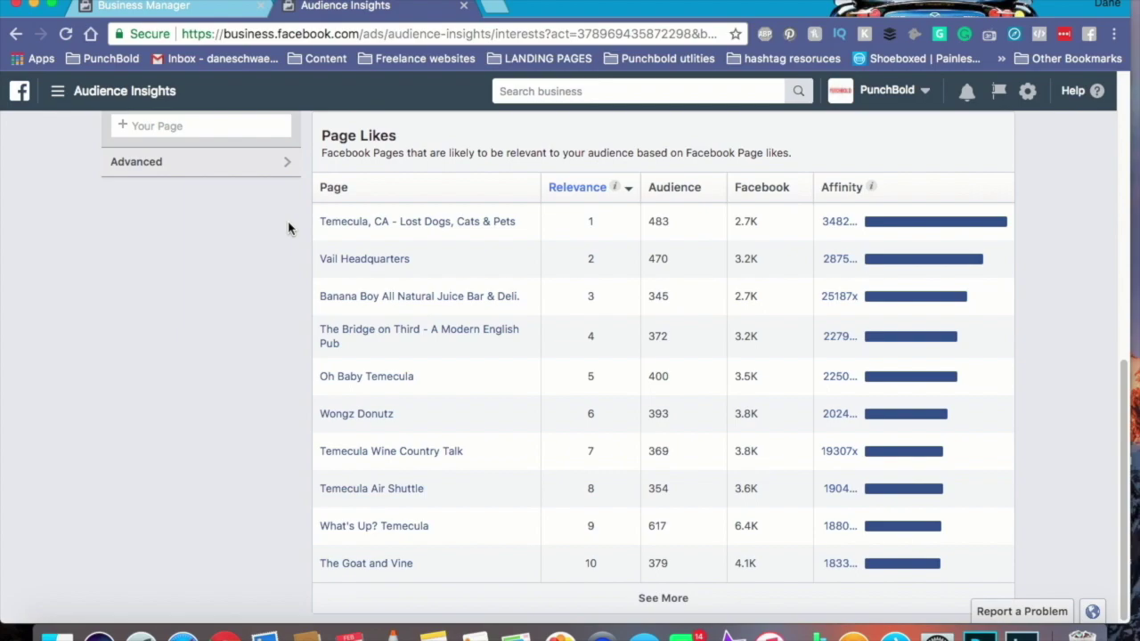
{"action": "scroll", "coordinate": [287, 229], "scroll_direction": "up", "scroll_amount": 10}
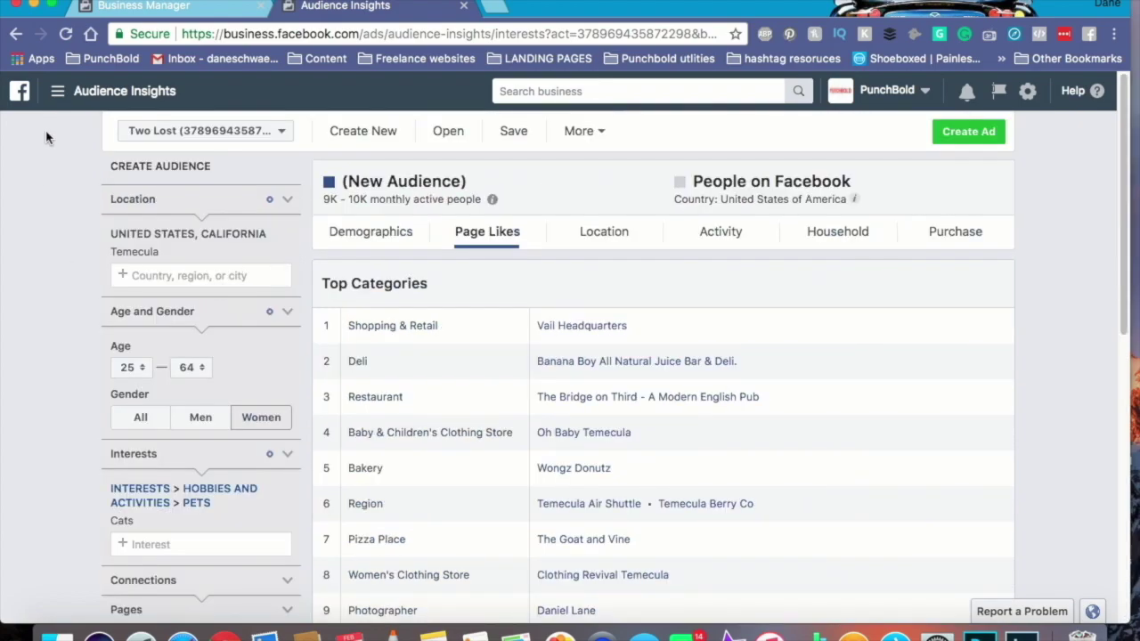
{"action": "left_click", "coordinate": [59, 92]}
{"action": "left_click", "coordinate": [132, 531]}
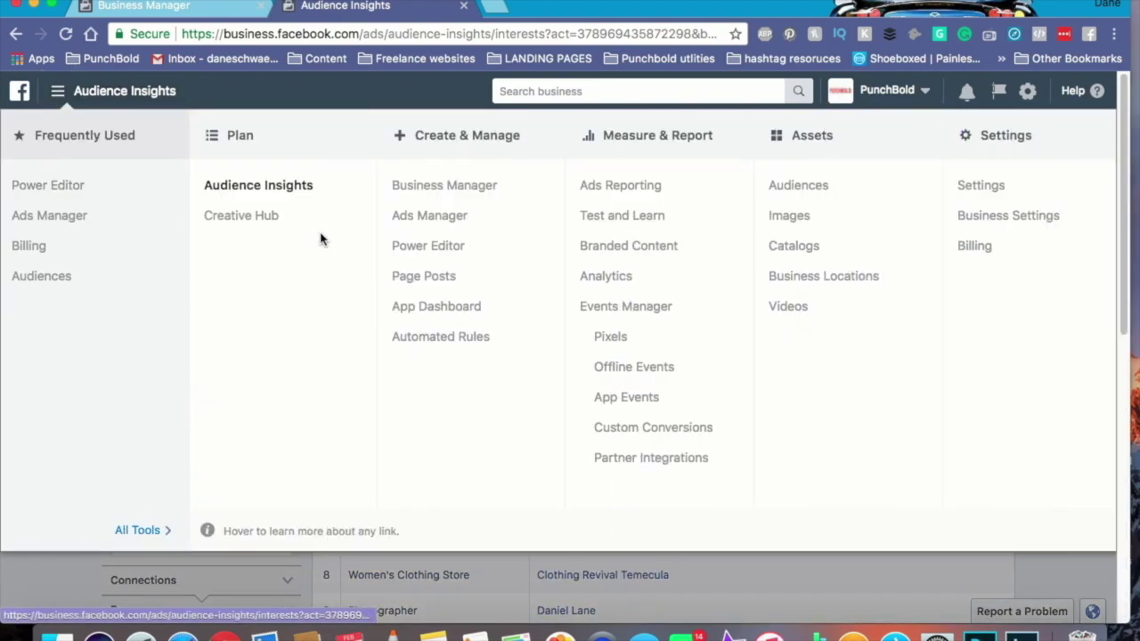
{"action": "left_click", "coordinate": [57, 565]}
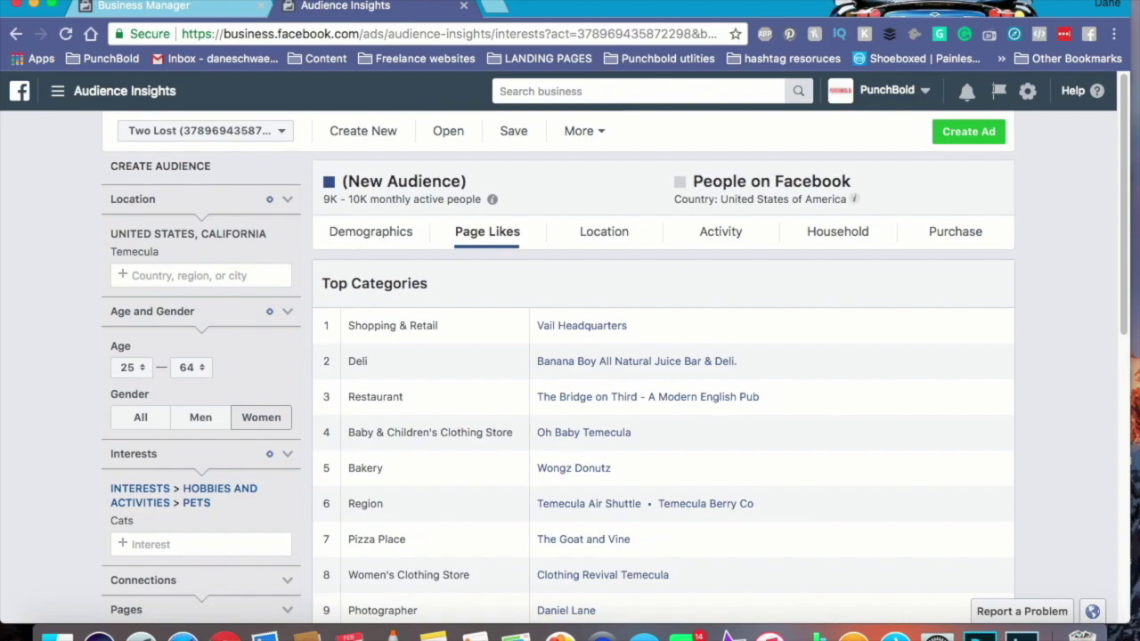
{"action": "scroll", "coordinate": [31, 249], "scroll_direction": "down", "scroll_amount": 3}
{"action": "scroll", "coordinate": [31, 249], "scroll_direction": "up", "scroll_amount": 3}
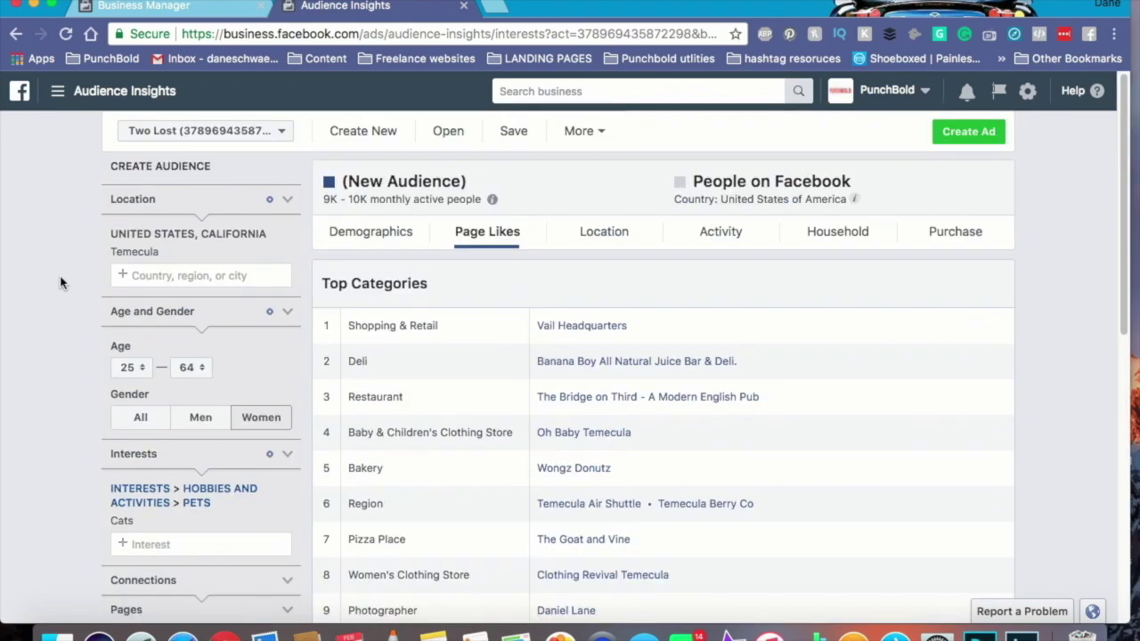